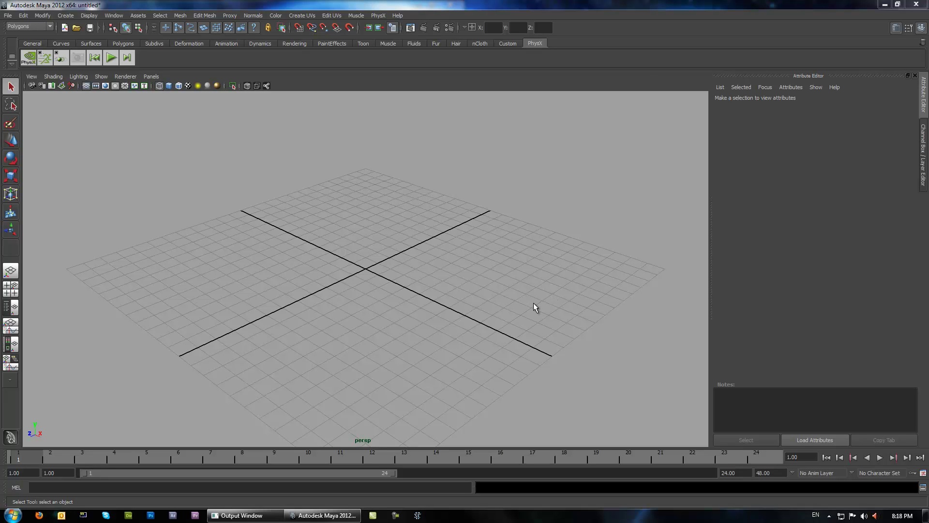
Extend the playback range to frame 48 and create a scaled-up polygon ground plane
left_click_drag(398, 472, 711, 472)
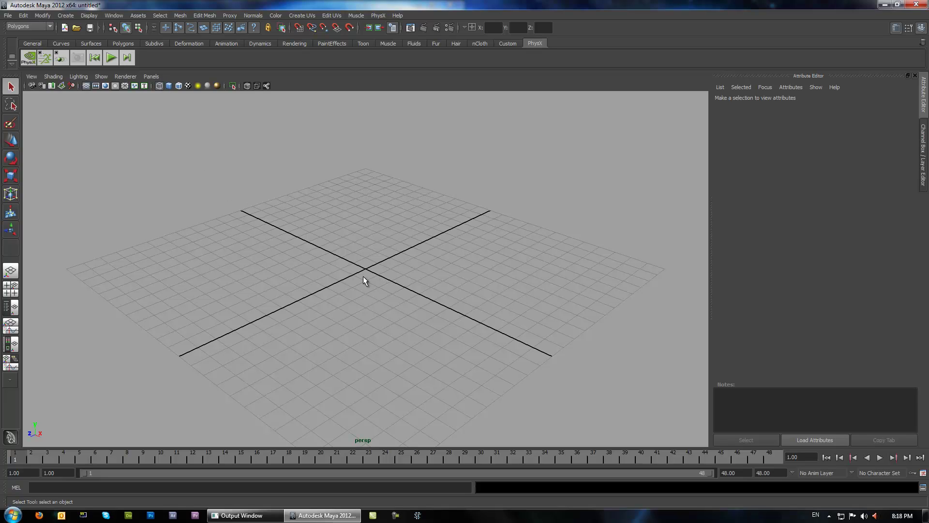
right_click_drag(363, 269, 317, 261, "shift")
key("r")
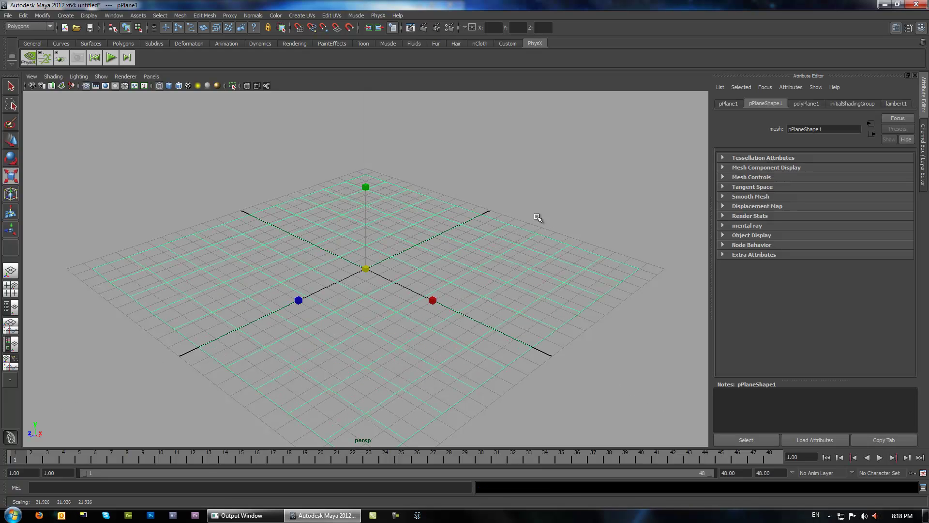
left_click(536, 218)
Create a polygon torus and raise it to Translate Y 0.5
right_click_drag(445, 160, 467, 169, "shift")
scroll(411, 234, "up", 4)
key("w")
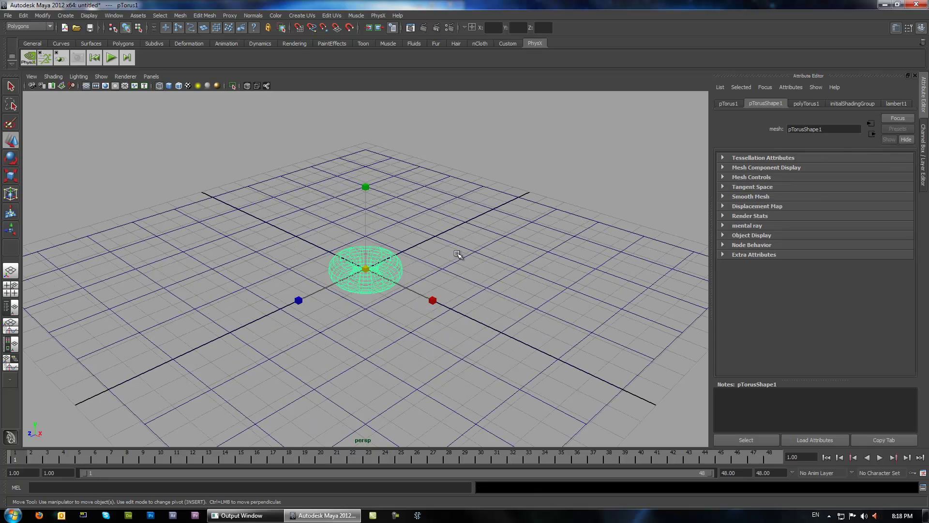
left_click(925, 136)
left_click(893, 123)
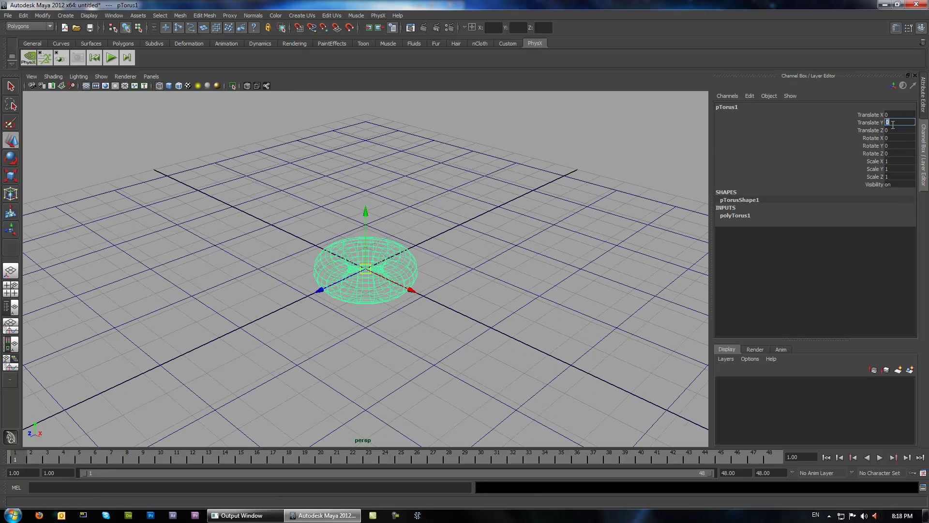
key("Return")
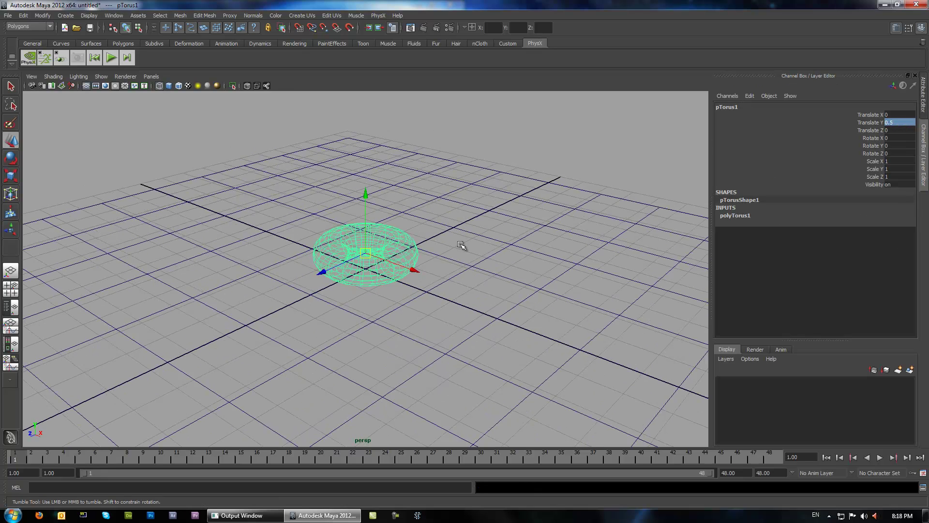
Turn on smooth shading with lighting and frame the view around the selected torus
key("alt+b")
scroll(492, 203, "up", 3)
key("Delete")
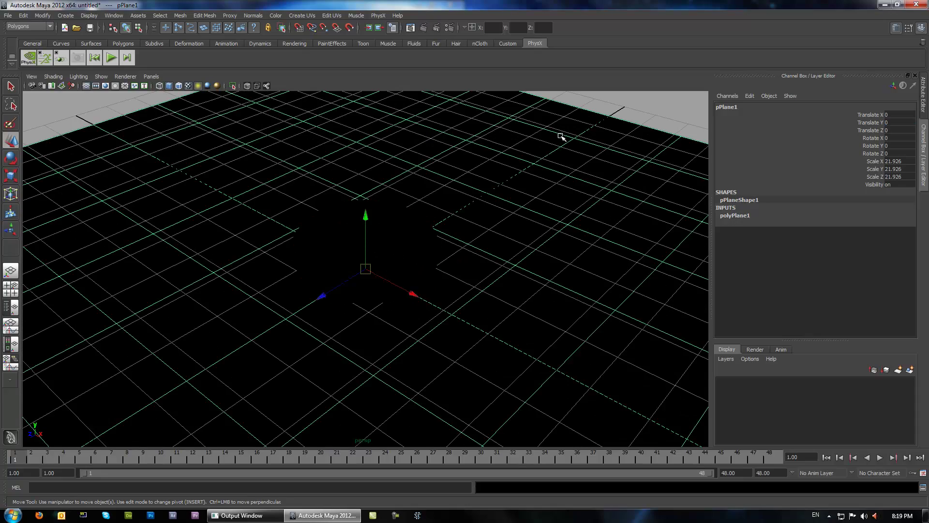
key("alt+b")
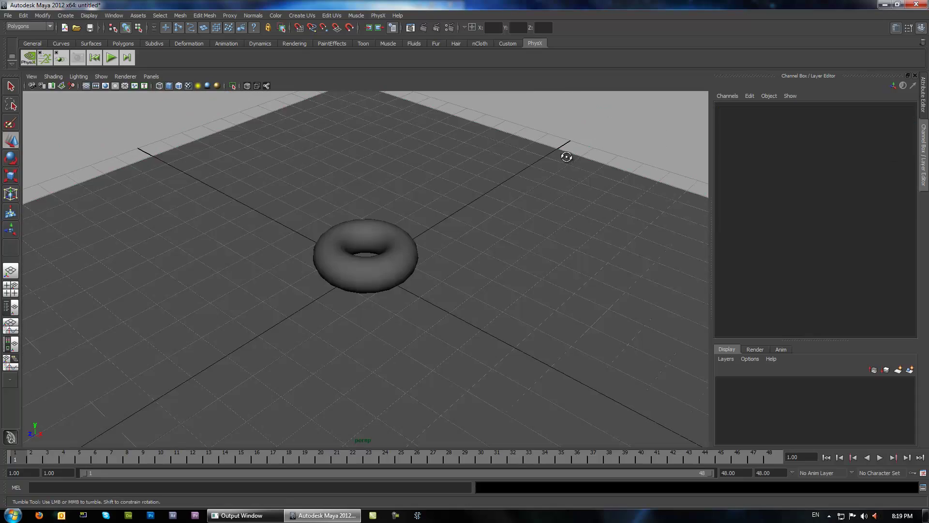
left_click_drag(565, 146, 566, 153, "alt")
scroll(517, 165, "up", 3)
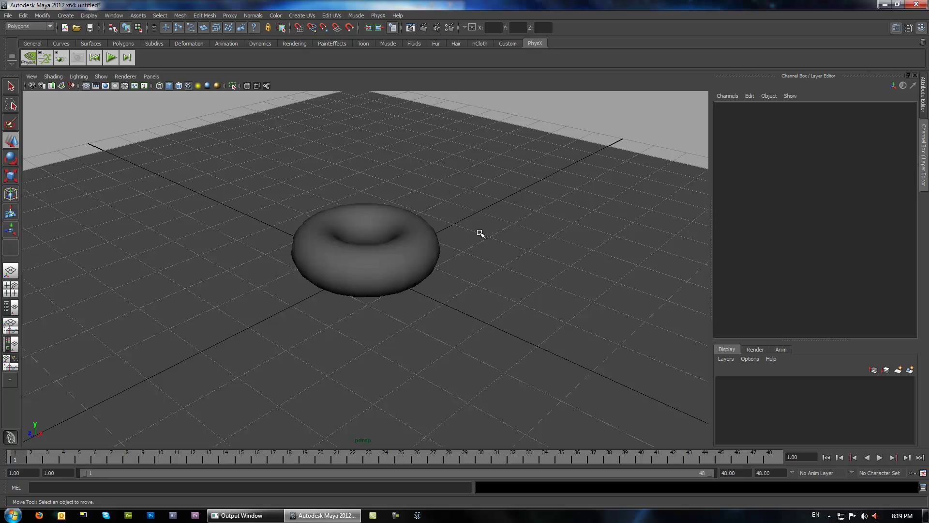
left_click(415, 245)
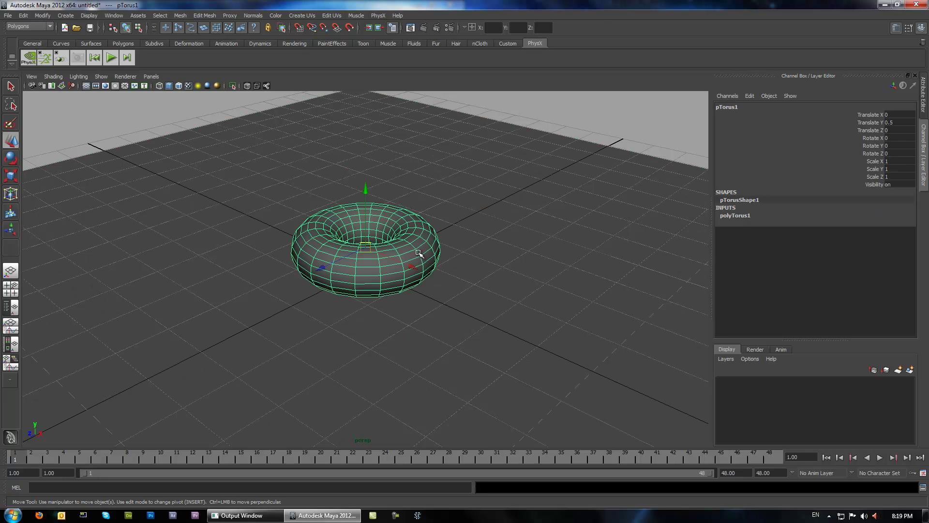
left_click(534, 134)
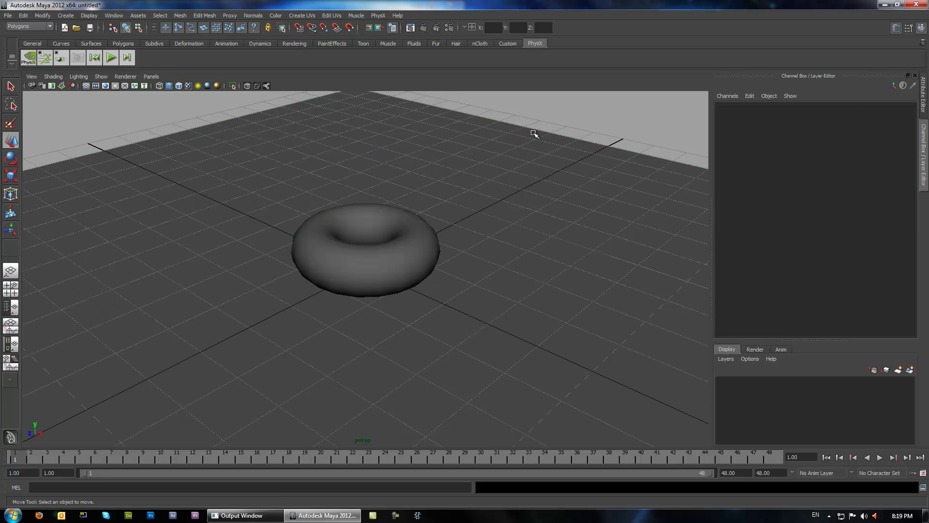
left_click(411, 248)
left_click_drag(414, 221, 415, 225, "alt")
Assign a new Blinn (blinn1) to the torus and map a Checker texture to its Color
mouse_move(414, 223)
right_mouse_down()
mouse_move(438, 368)
mouse_move(429, 381)
mouse_move(431, 374)
mouse_move(477, 373)
right_mouse_up()
key("ctrl+a")
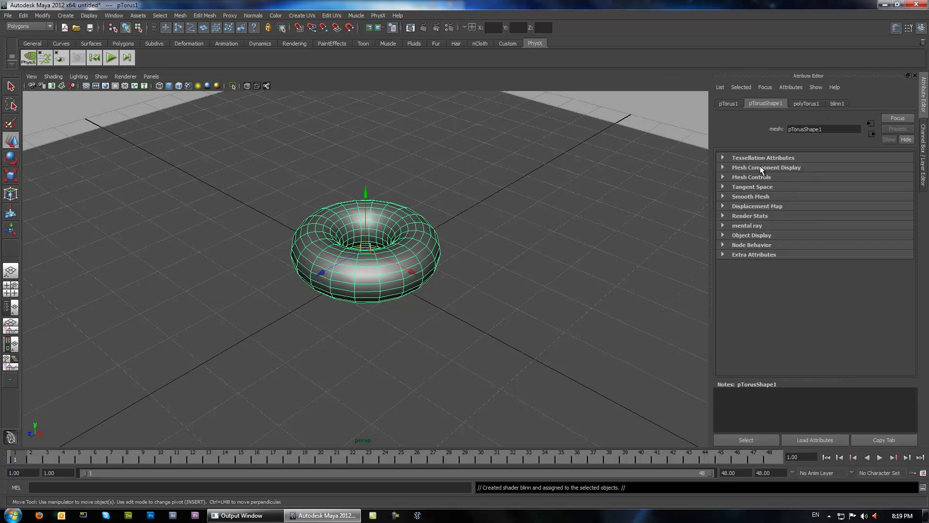
left_click(837, 103)
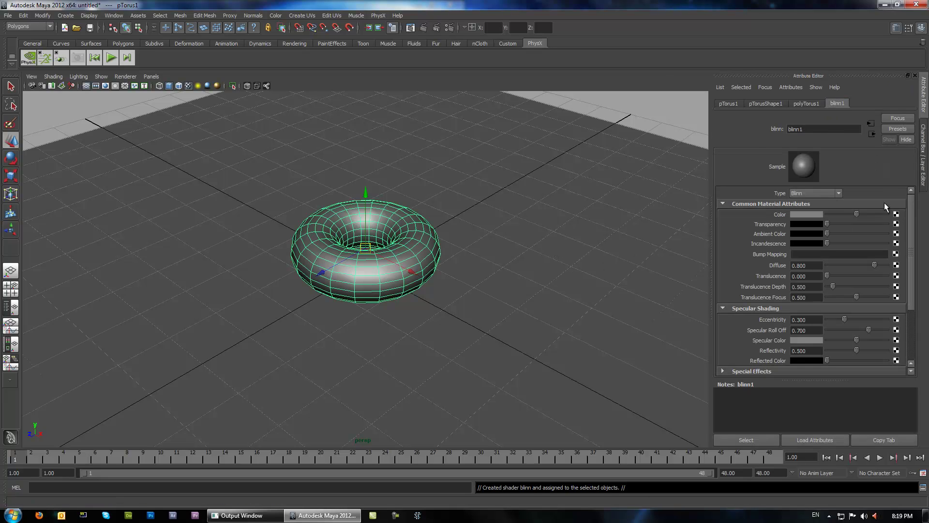
left_click(896, 214)
left_click(440, 233)
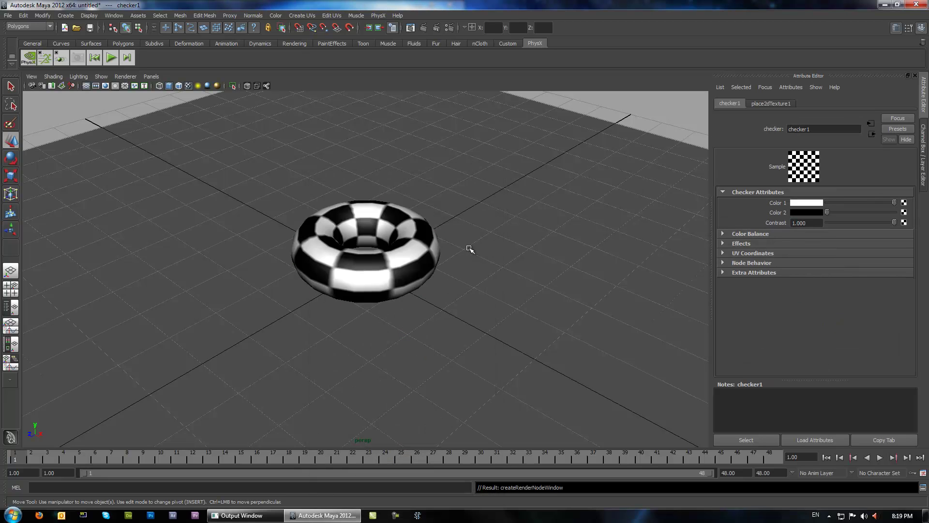
scroll(465, 251, "up", 5)
left_click(546, 193)
Assign a new Lambert material to the plane and map a Grid texture to its colour
right_click(556, 189)
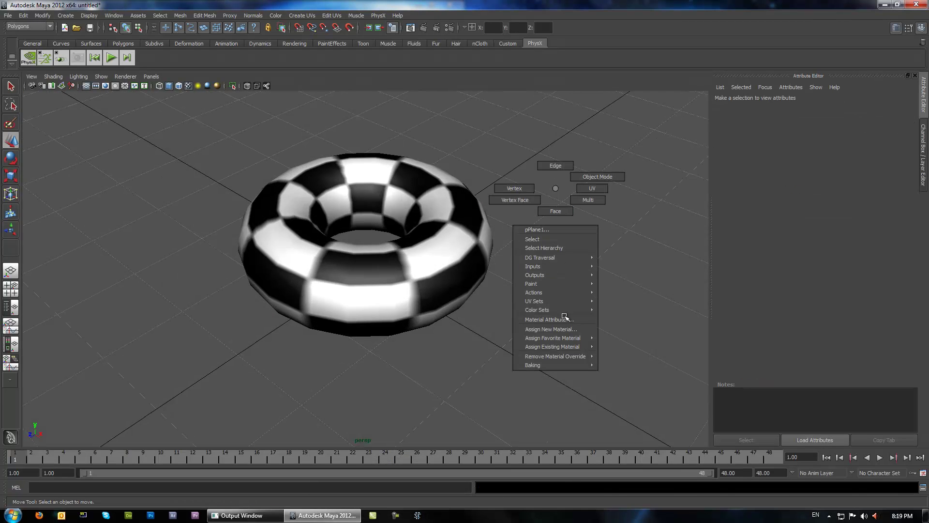
mouse_move(565, 337)
left_click(619, 347)
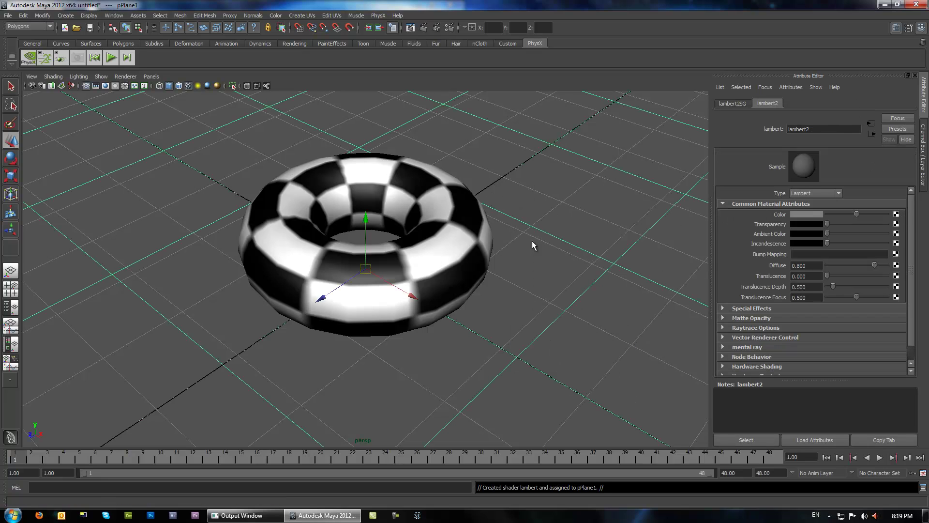
left_click(419, 286)
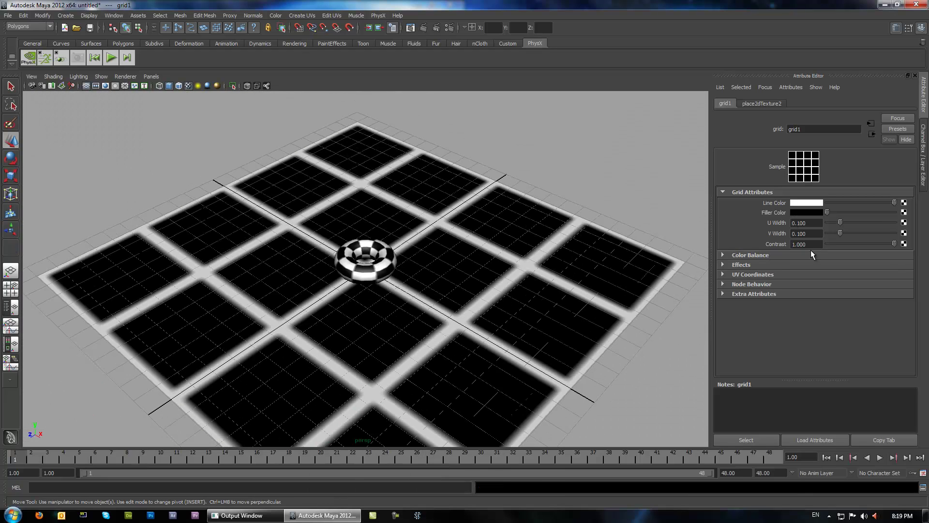
Set the grid texture's place2dTexture Repeat UV to 10 by 10
left_click(761, 103)
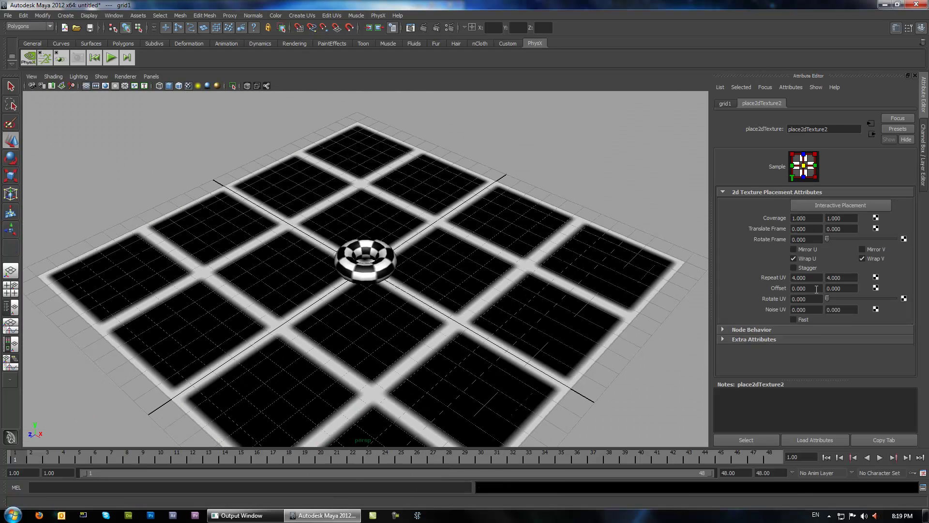
double_click(806, 277)
type("10")
key("Tab")
type("10")
key("Return")
left_click(587, 166)
scroll(535, 200, "up", 8)
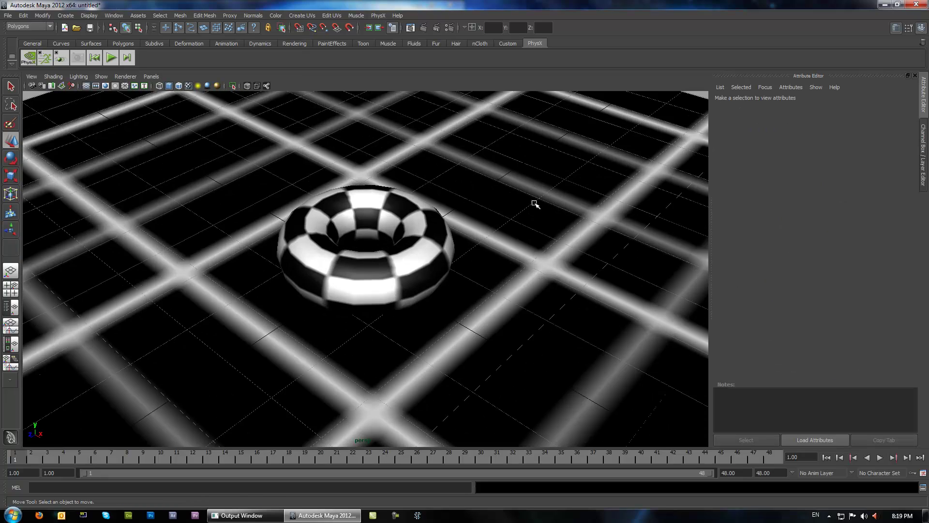
scroll(533, 201, "down", 3)
left_click_drag(533, 202, 449, 61, "alt")
scroll(584, 158, "up", 3)
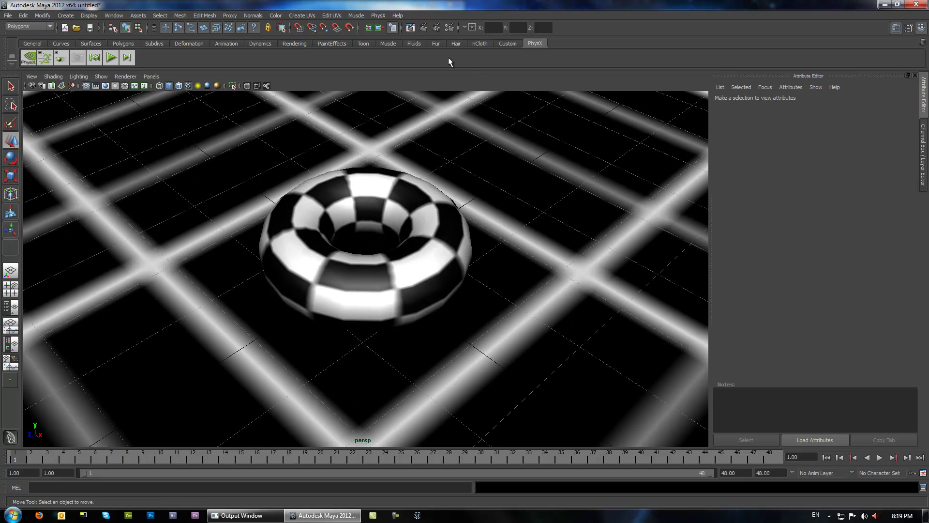
Render the frame in Maya Software, re-render it with mental ray, and close Render View
left_click(424, 27)
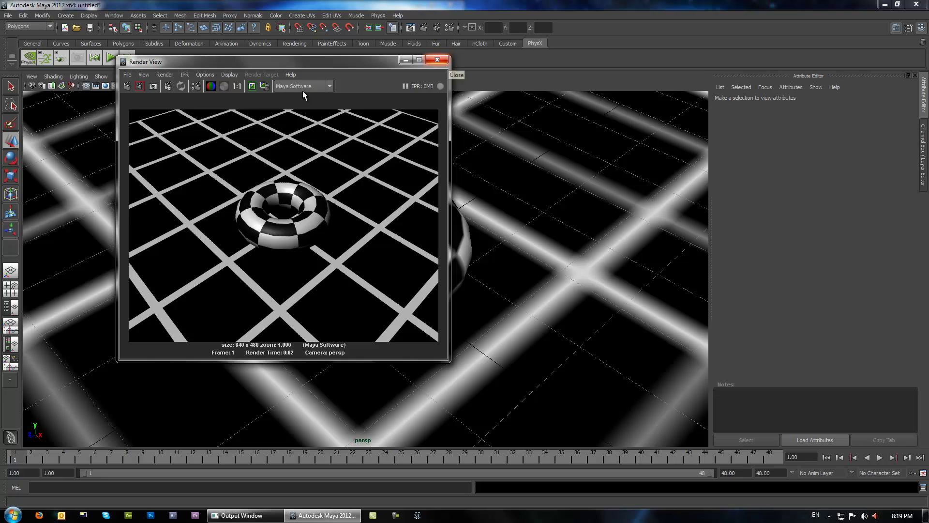
left_click(330, 86)
left_click(293, 117)
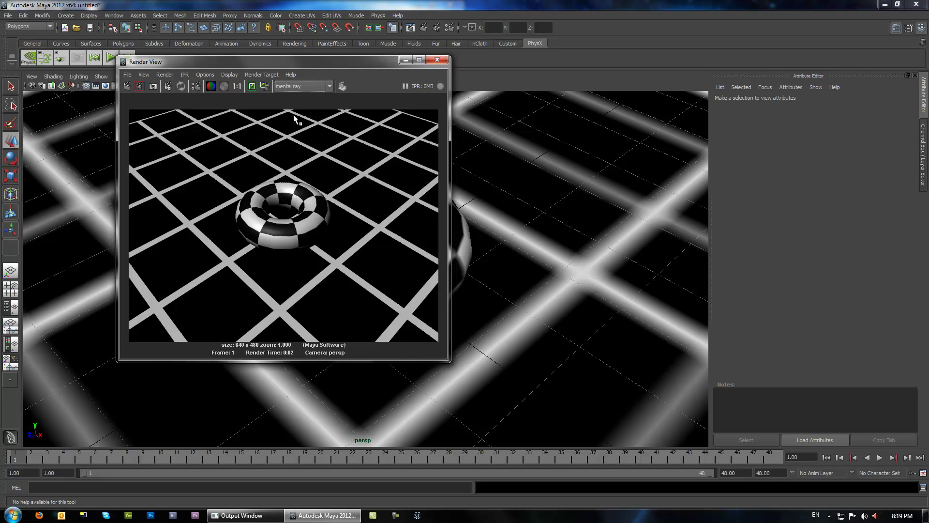
left_click(131, 86)
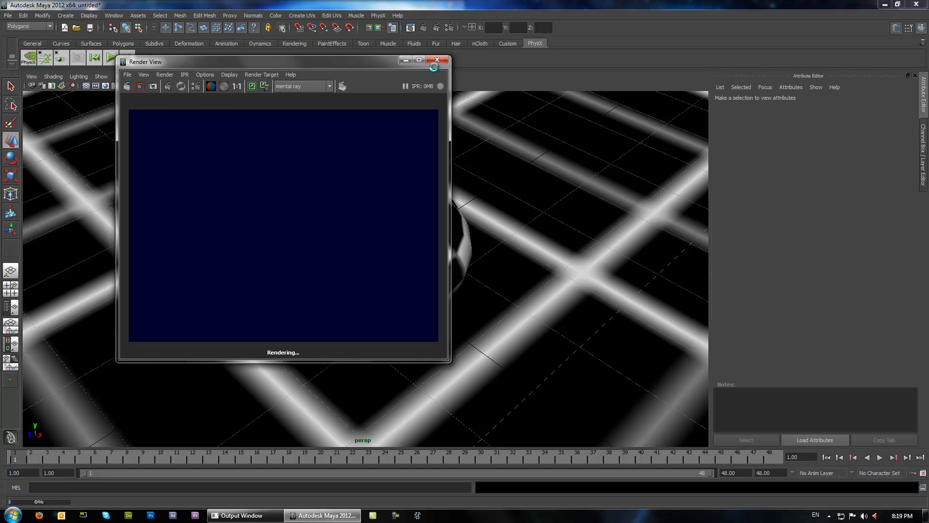
left_click(330, 86)
left_click(437, 59)
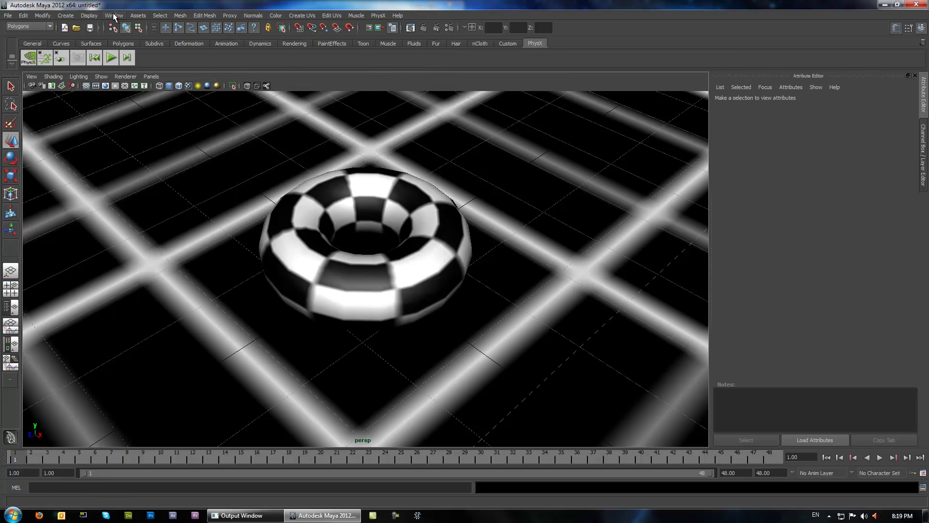
left_click(114, 15)
Tick Auto load for Mayatomr.mll in the Plug-in Manager, then close the Render View
mouse_move(125, 40)
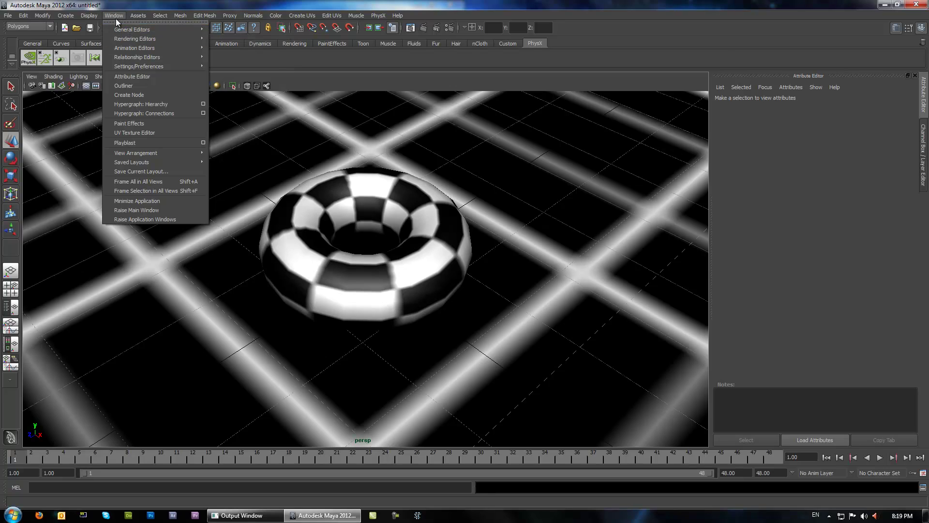
mouse_move(184, 66)
left_click(239, 147)
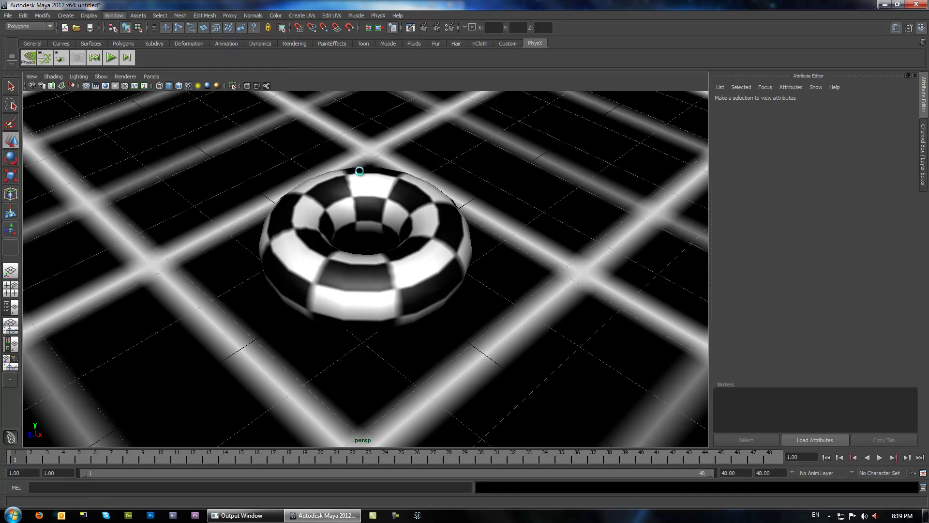
left_click_drag(524, 233, 525, 261)
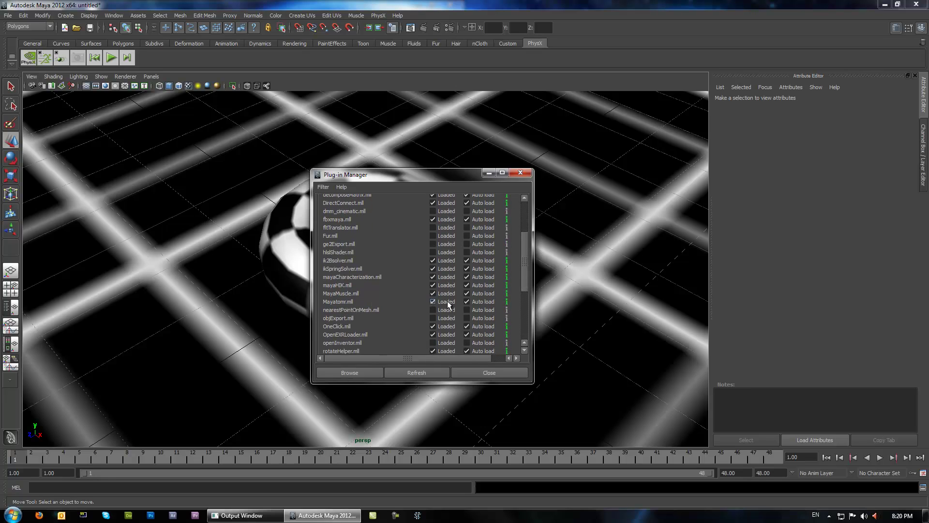
left_click(466, 301)
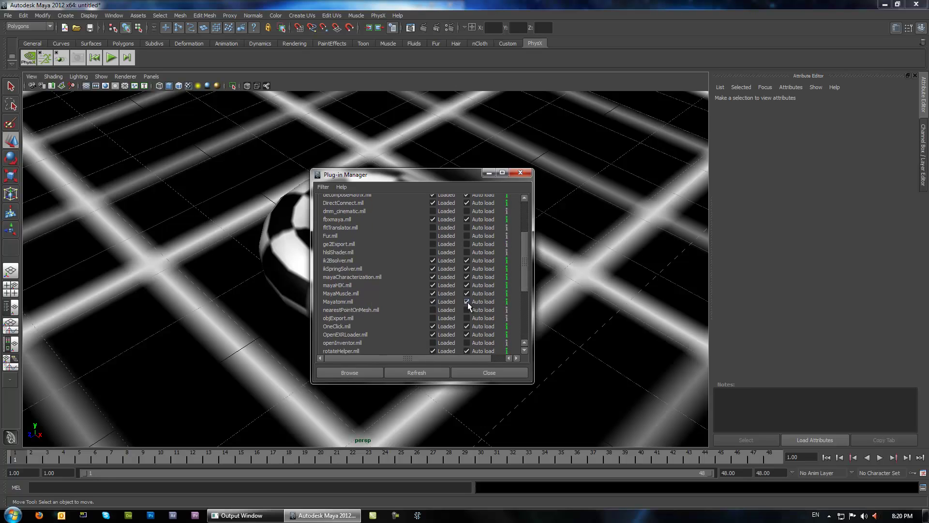
left_click(481, 372)
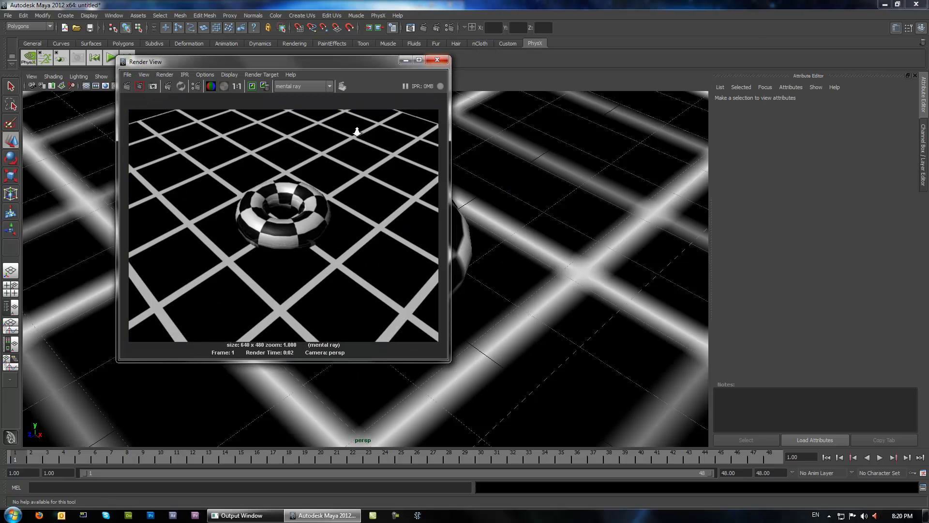
left_click(437, 59)
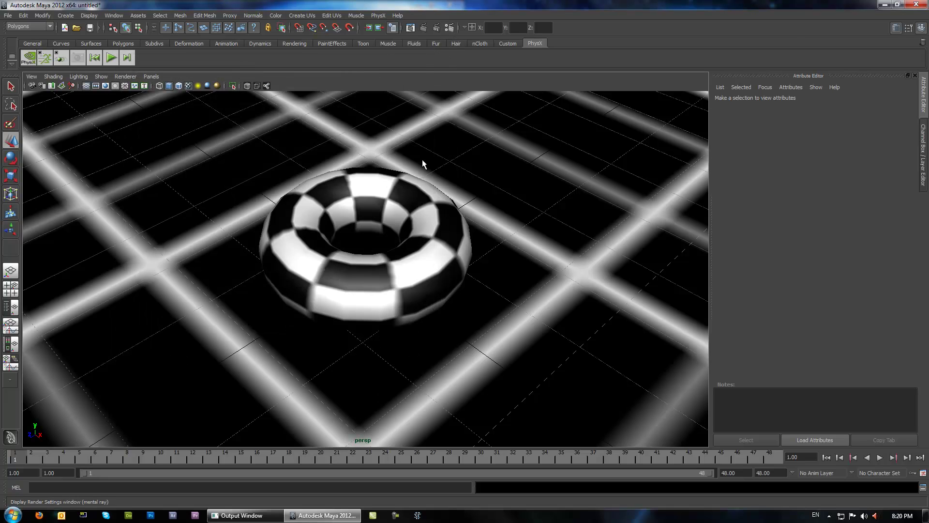
Set Render Settings to JPEG output, name.#.ext numbering and the HD 720 (1280x720) preset
left_click(451, 27)
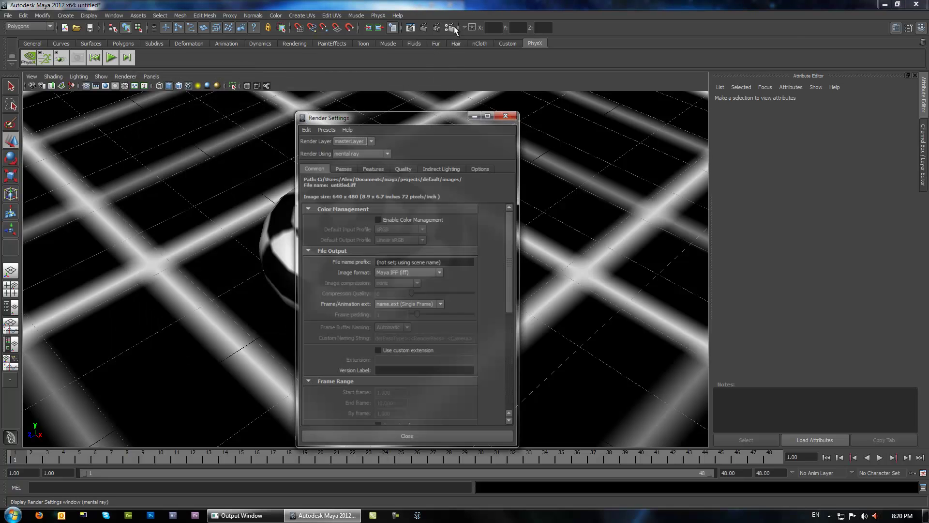
left_click(431, 272)
left_click(401, 312)
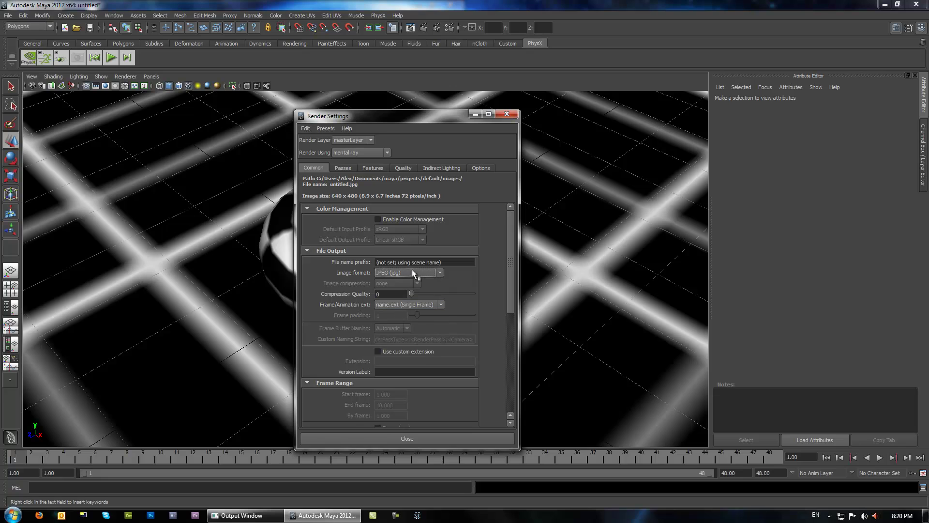
left_click(431, 305)
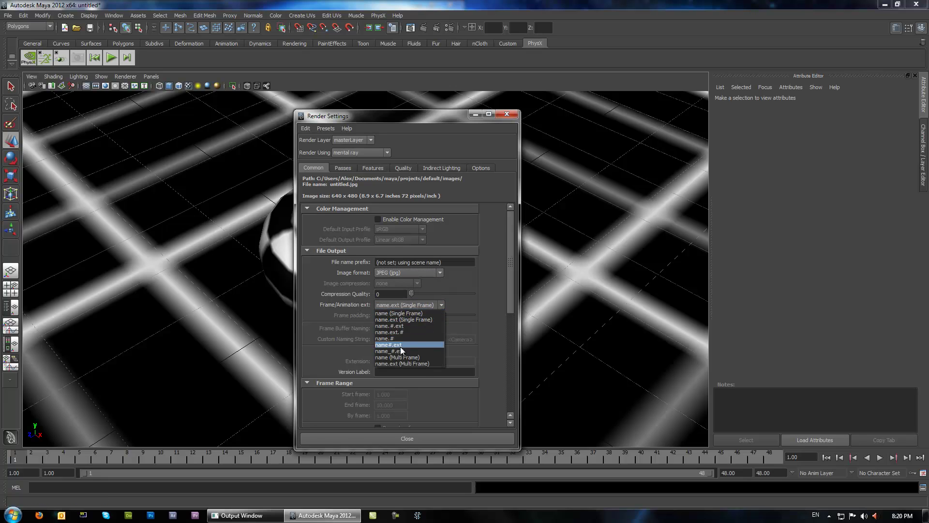
left_click(400, 345)
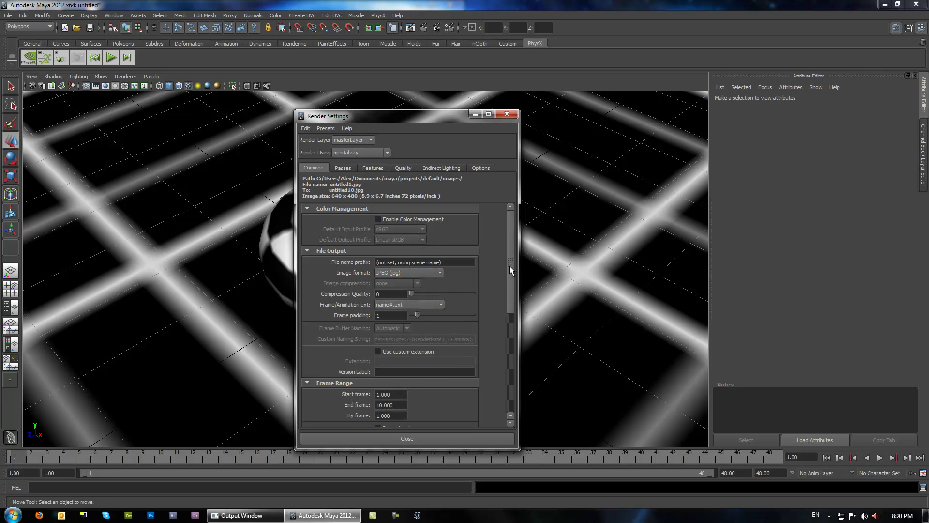
scroll(510, 288, "down", 4)
scroll(512, 272, "up", 4)
scroll(513, 254, "down", 8)
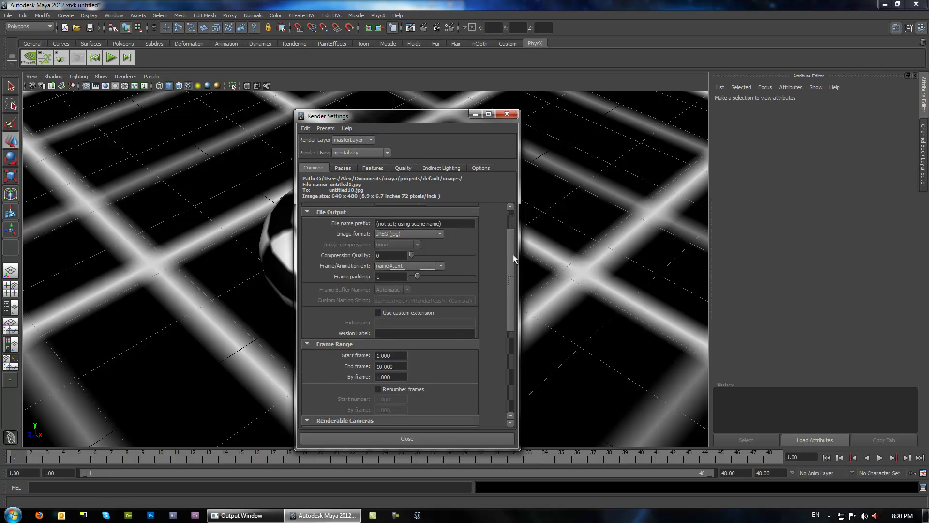
left_click(414, 301)
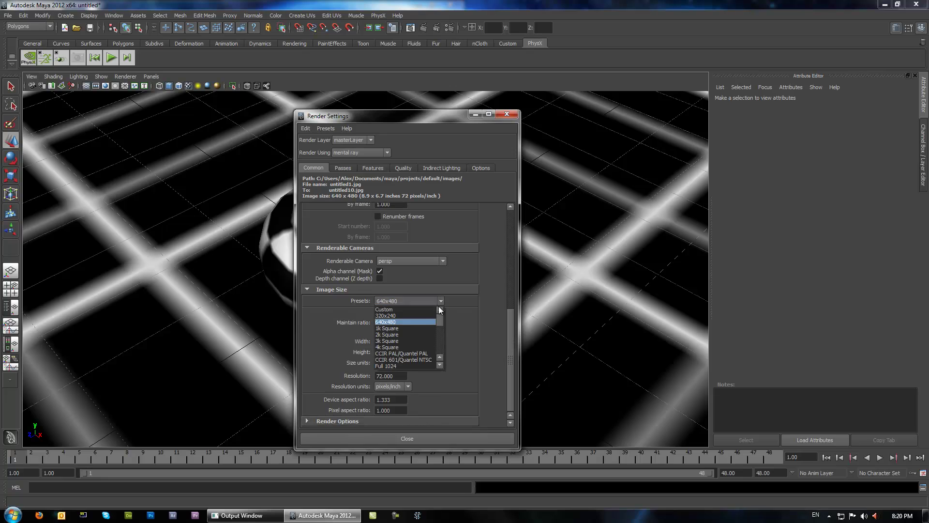
left_click_drag(439, 318, 440, 327)
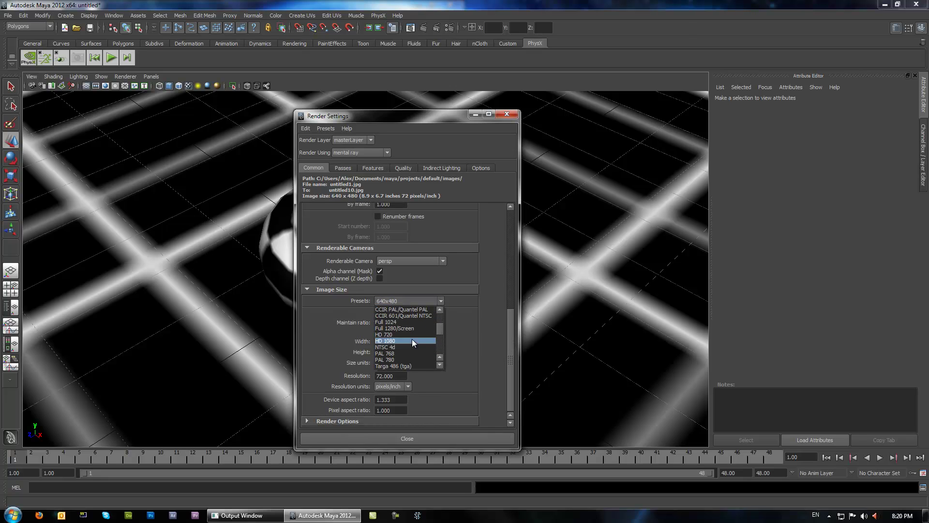
left_click(396, 334)
left_click(395, 342)
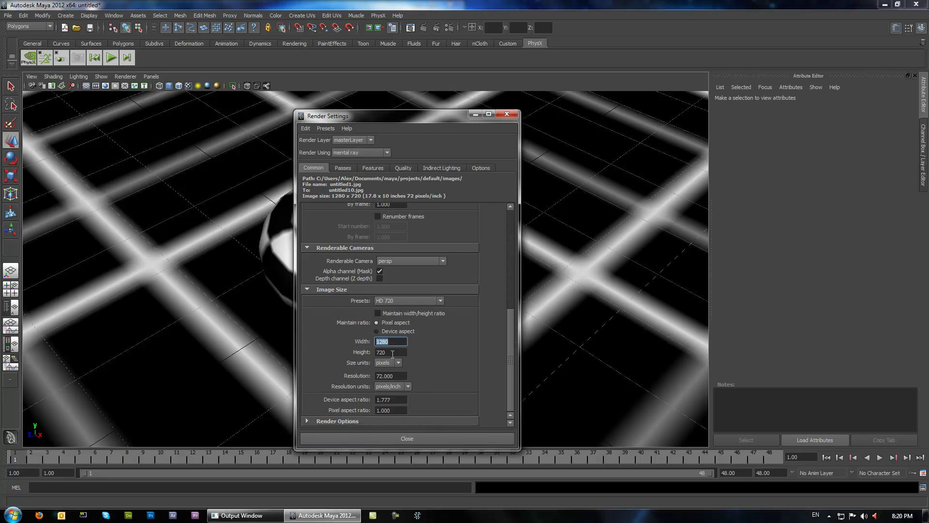
Create a new perspective camera and orbit it higher and closer to the torus
left_click(425, 439)
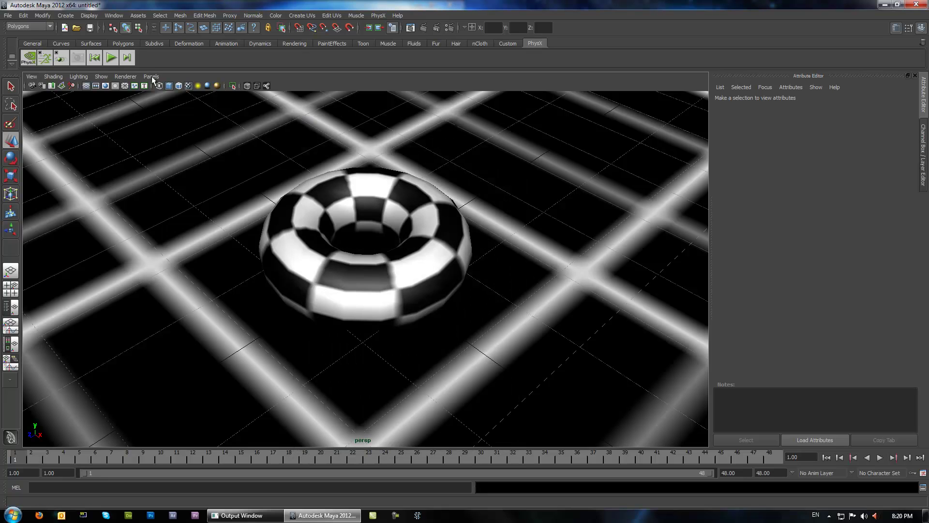
left_click(151, 77)
mouse_move(203, 86)
left_click(232, 95)
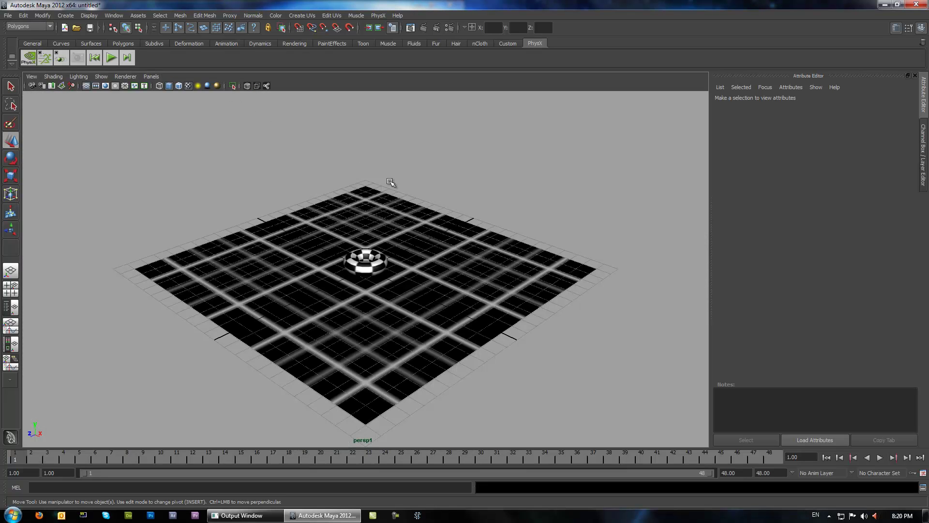
scroll(425, 213, "up", 5)
mouse_move(426, 217)
left_mouse_down("alt")
mouse_move(427, 230)
mouse_move(433, 223)
left_mouse_up("alt")
scroll(427, 230, "up", 5)
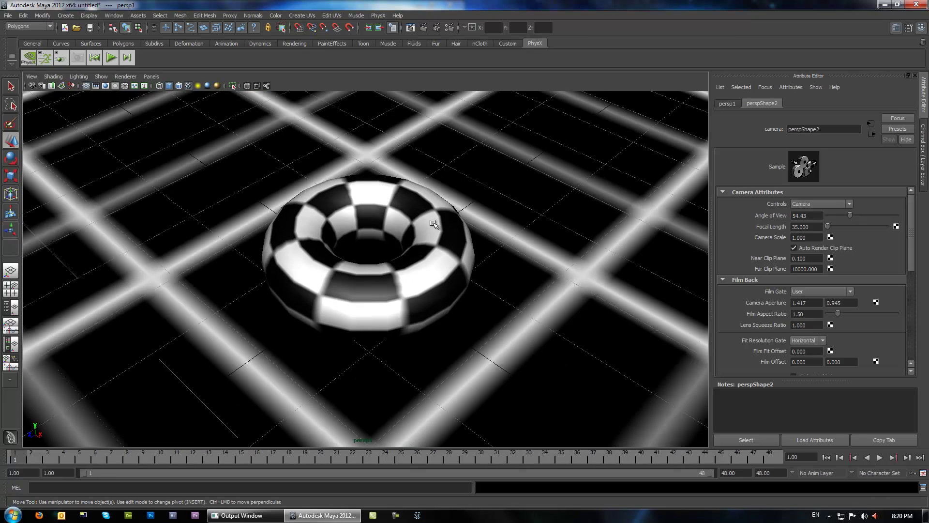
Show the 1280x720 resolution gate, lower the camera angle, and test-render the frame
left_click(32, 77)
mouse_move(80, 197)
mouse_move(76, 180)
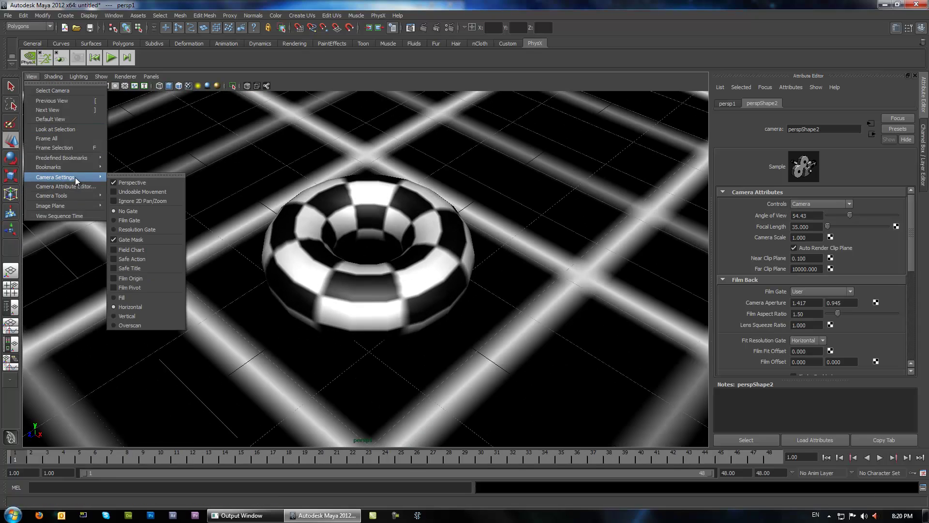
left_click(130, 229)
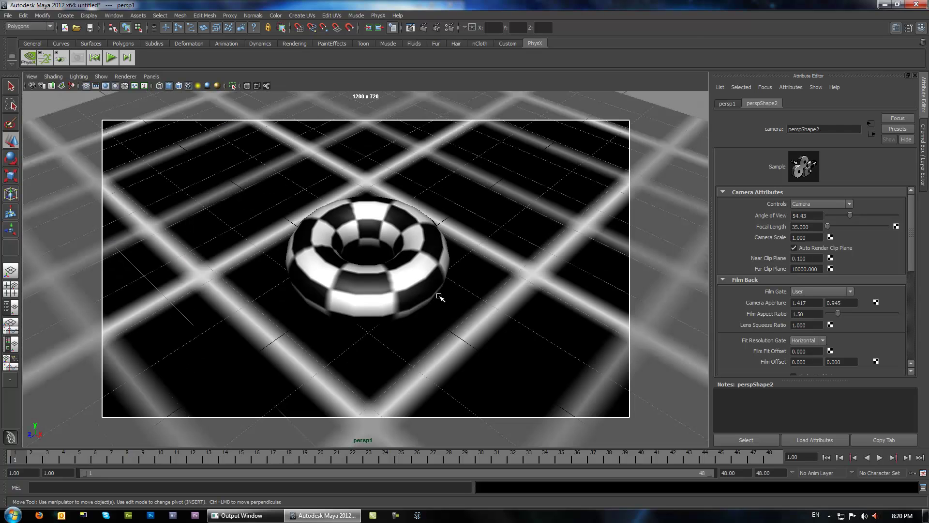
left_click_drag(440, 292, 450, 252, "alt")
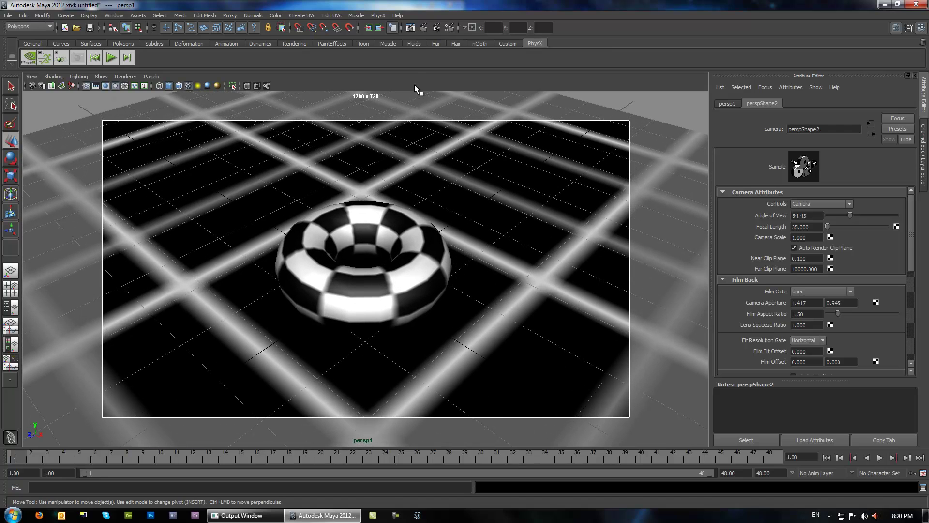
left_click(424, 28)
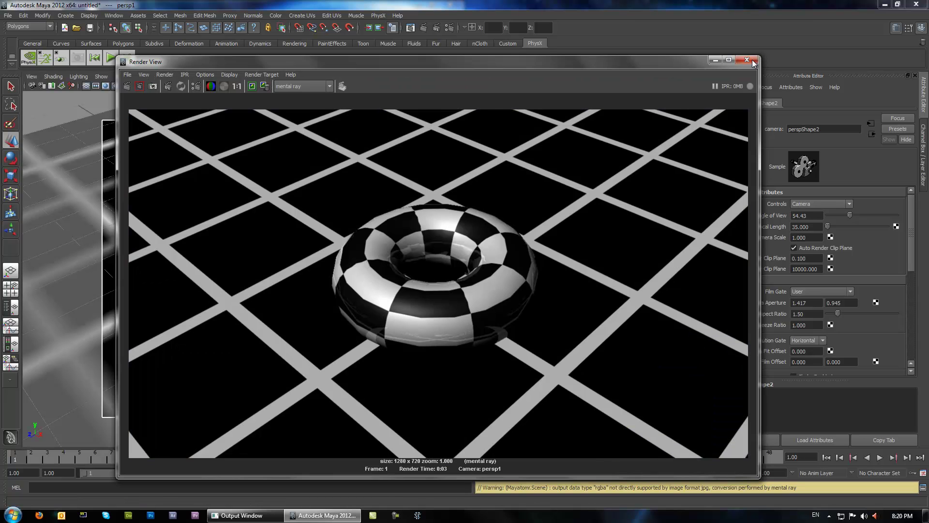
left_click(747, 60)
Change the floor's grid1 Filler Color from black to grey (0.412)
left_click(573, 187)
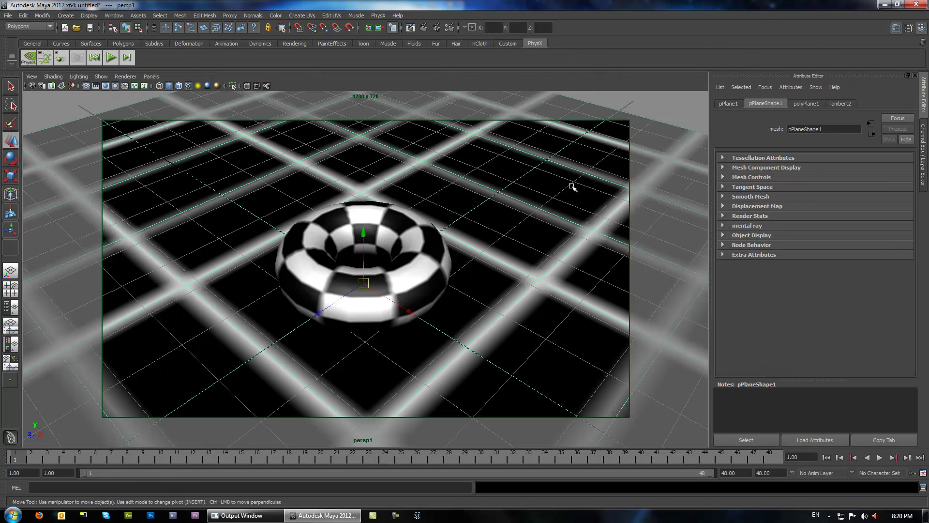
left_click(841, 103)
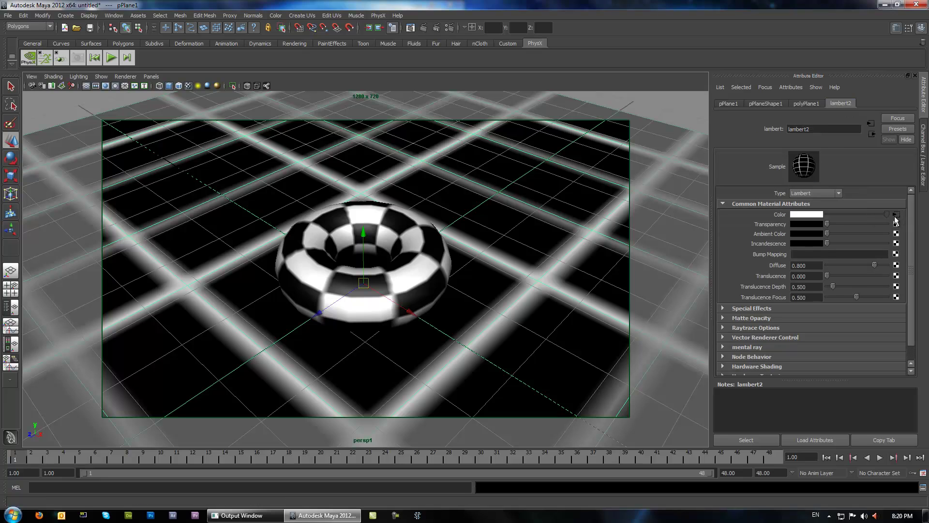
left_click(896, 215)
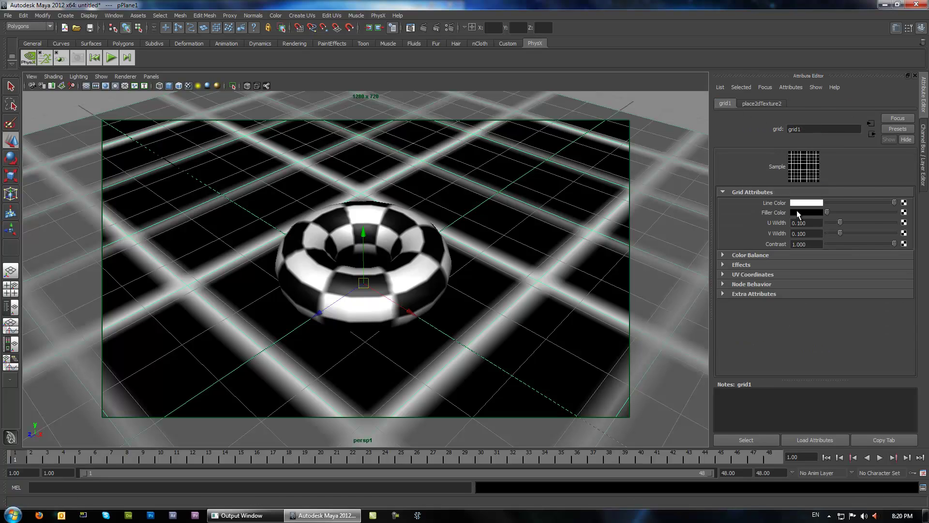
left_click(799, 213)
left_click_drag(852, 203, 848, 203)
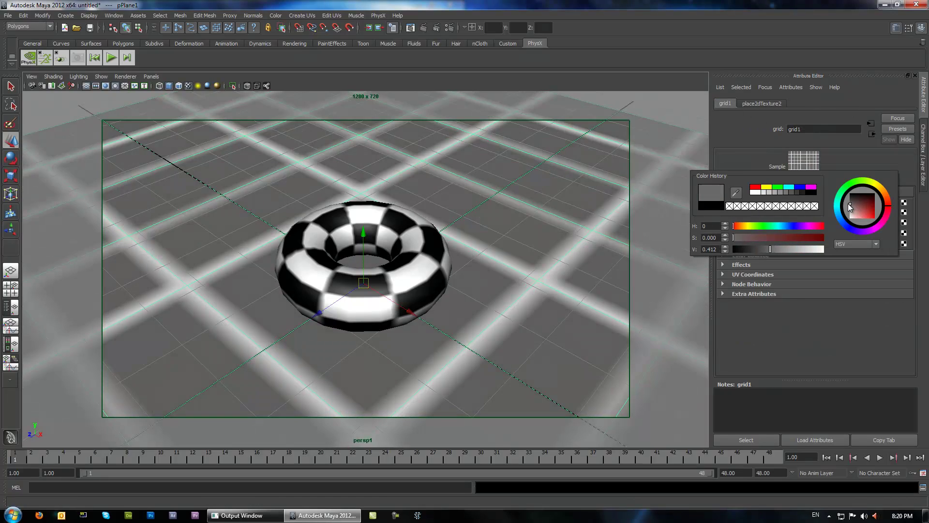
Test-render the scene with the grey floor and close the render window
left_click(679, 114)
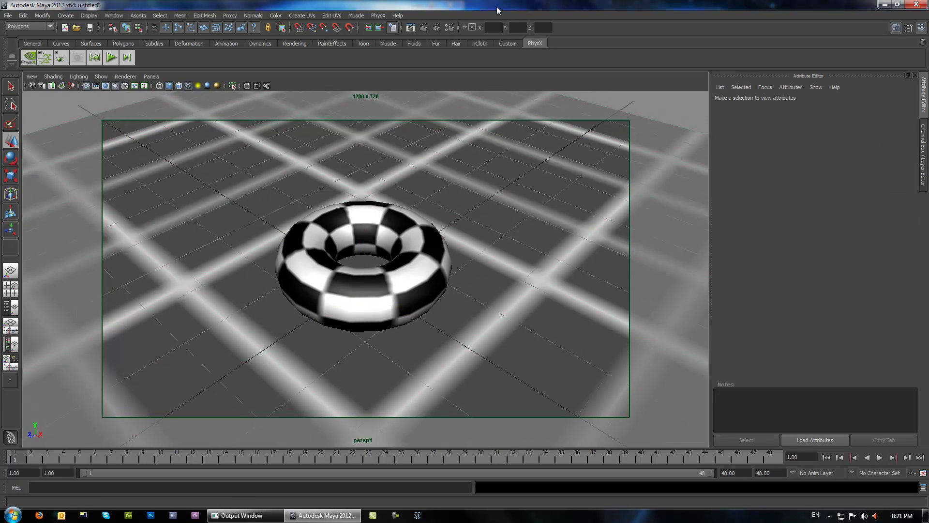
left_click(423, 28)
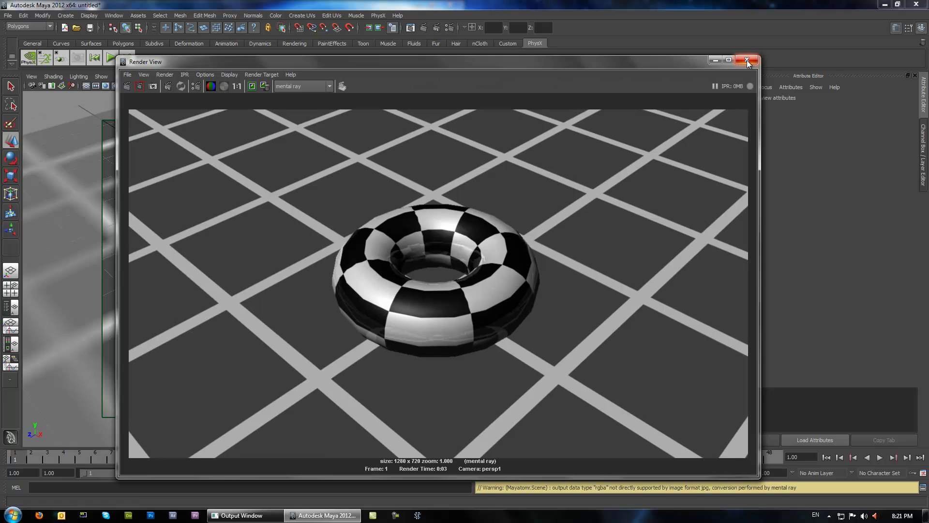
left_click(746, 61)
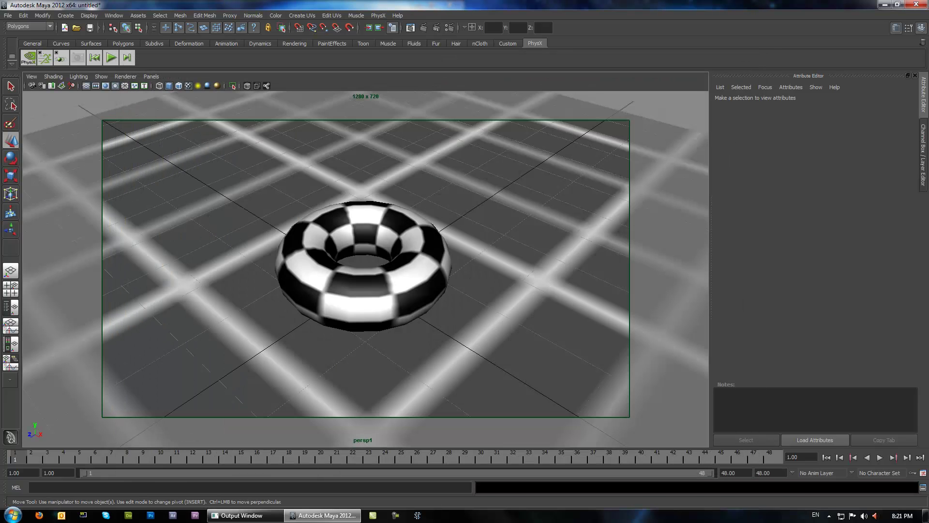
Raise the torus's polyTorus1 Subdivisions Axis from 20 to 50
left_click(403, 220)
left_click(924, 145)
left_click(735, 216)
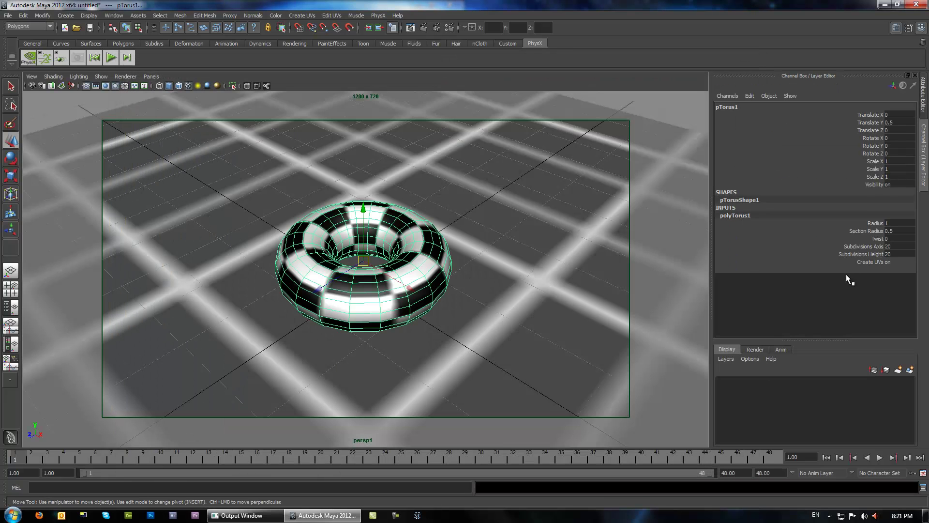
left_click(873, 247)
middle_click_drag(874, 247, 852, 246)
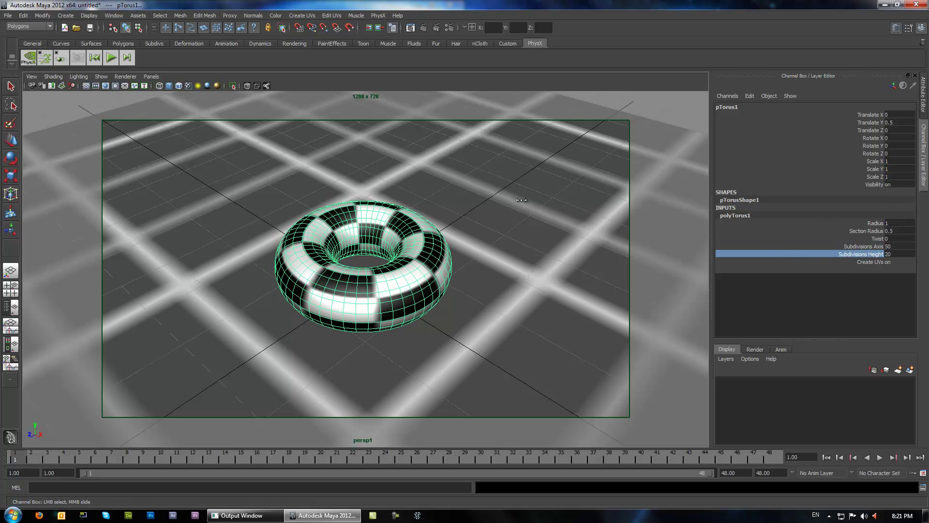
left_click(627, 166)
key("ctrl+z")
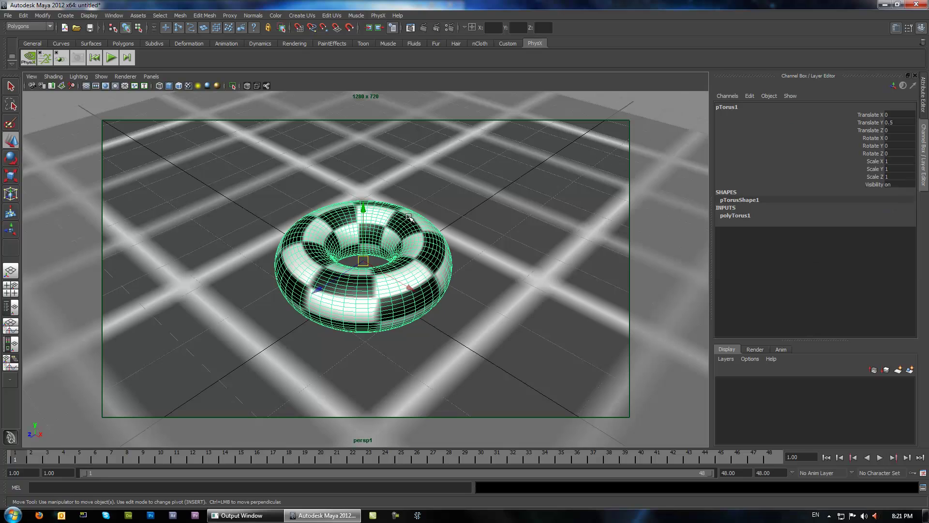
left_click(383, 185)
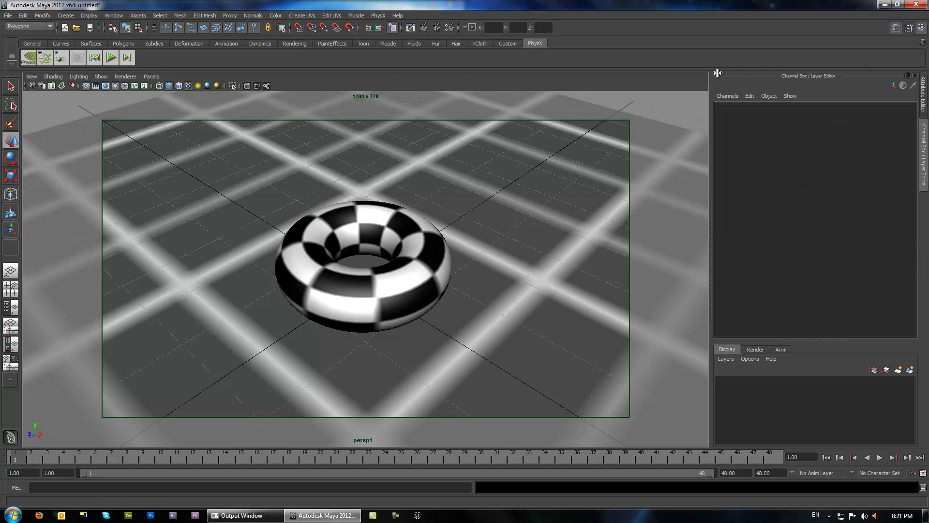
Lock and hide the persp1 camera's Translate and Rotate channels in the Channel Box
left_click(31, 76)
left_click(38, 91)
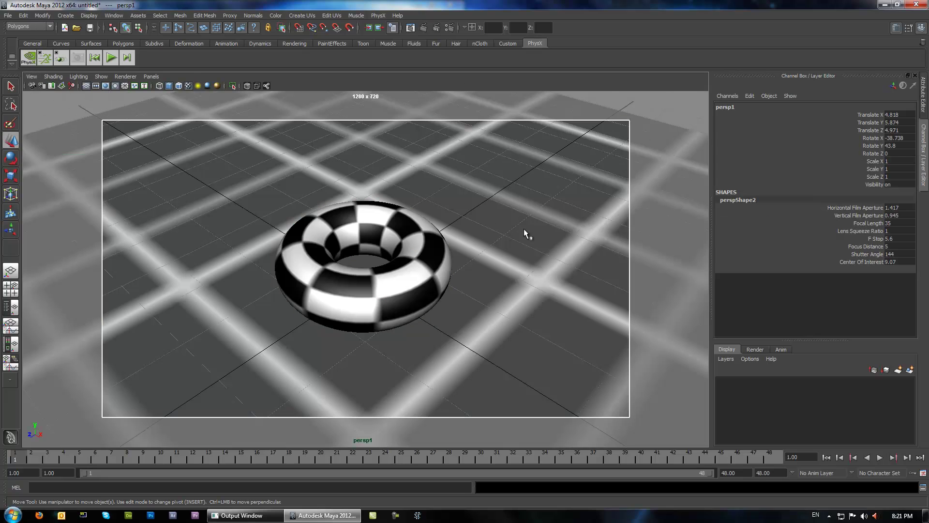
left_click(923, 94)
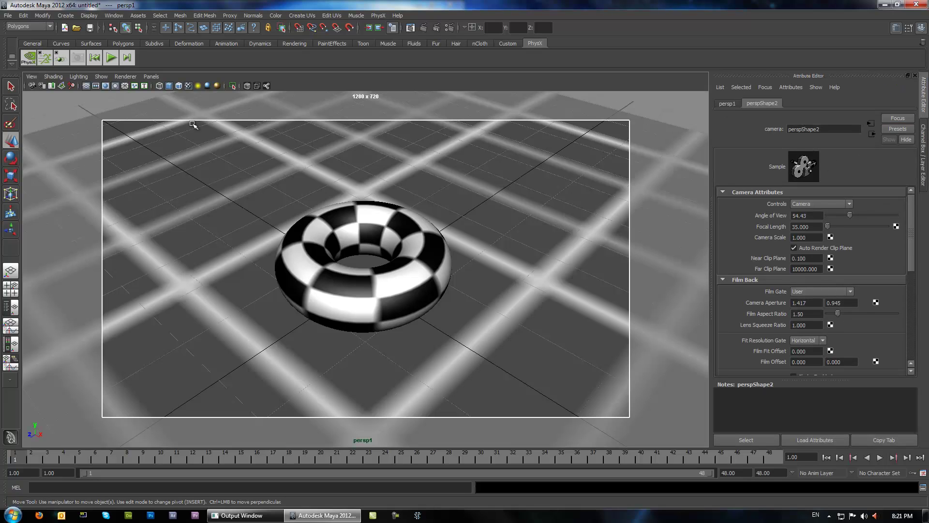
left_click(924, 148)
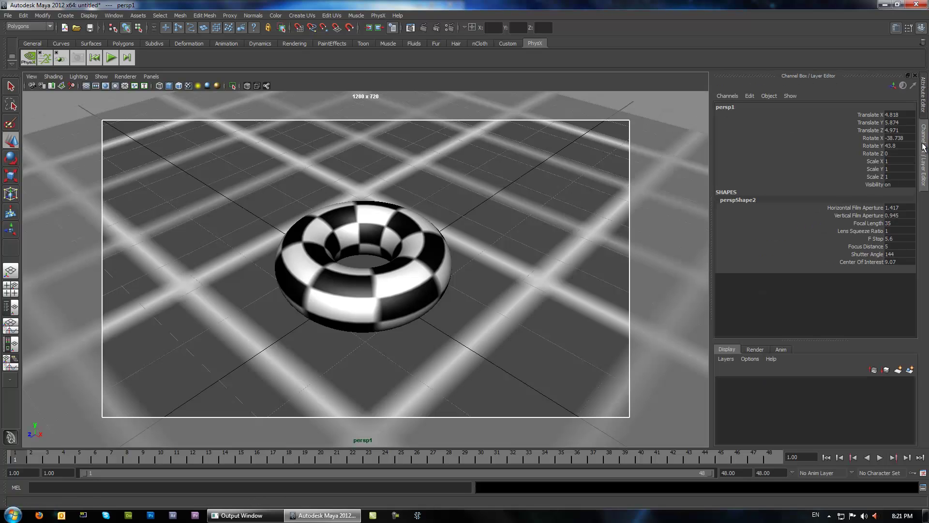
left_click_drag(872, 115, 874, 145)
right_click(874, 145)
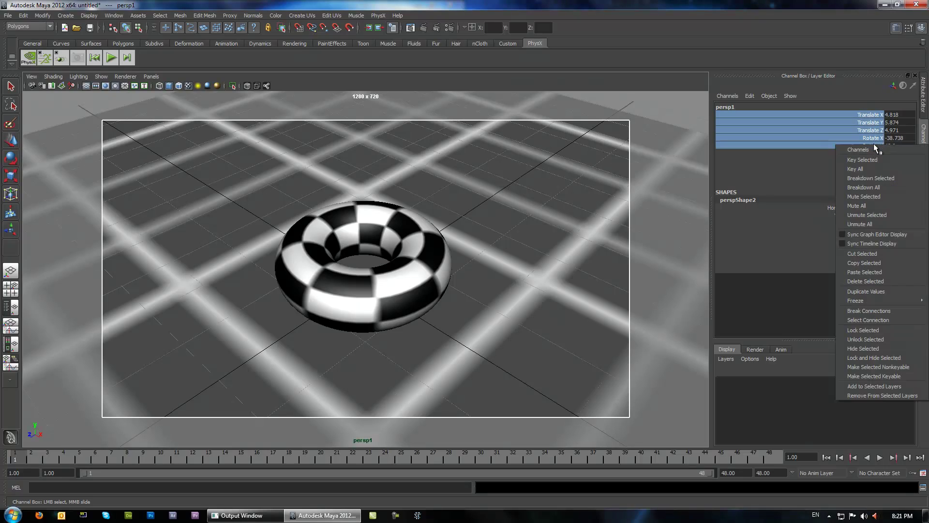
left_click(880, 358)
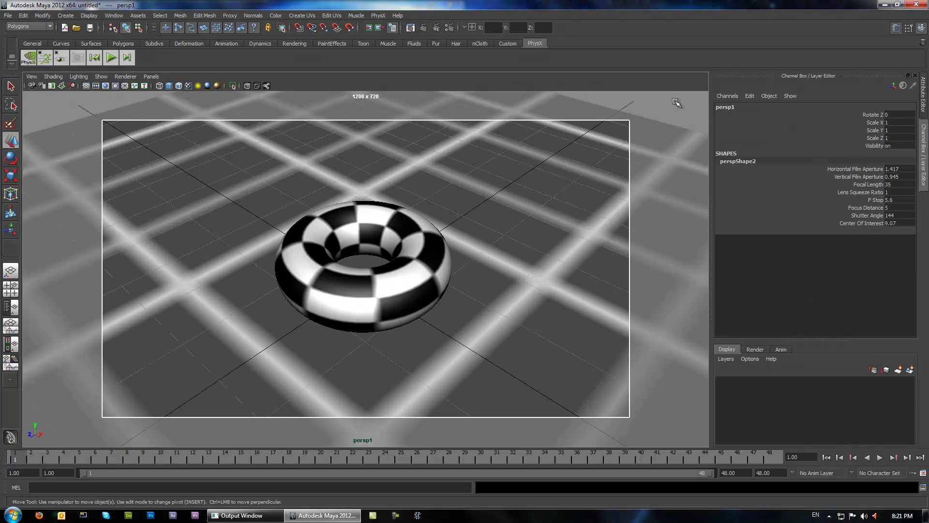
left_click(508, 213)
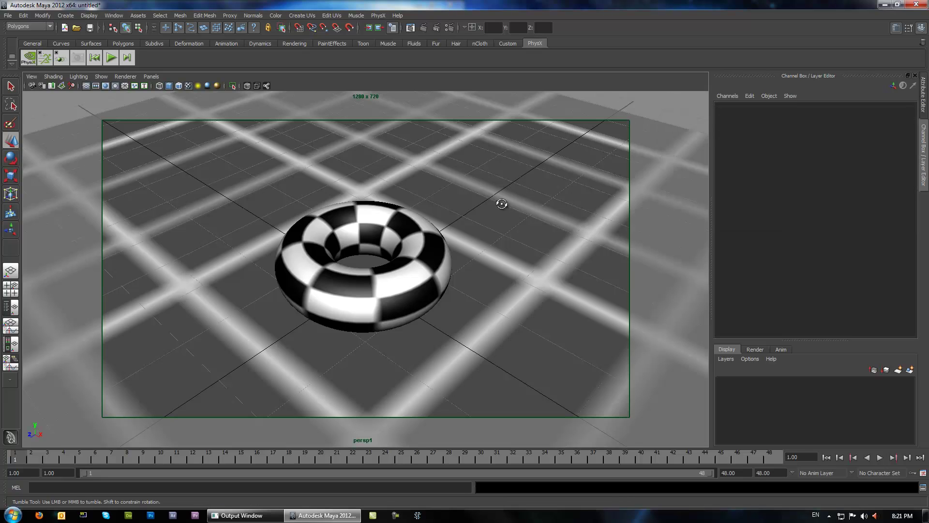
Look through the default persp camera to orbit the scene, then return to persp1
left_click(151, 76)
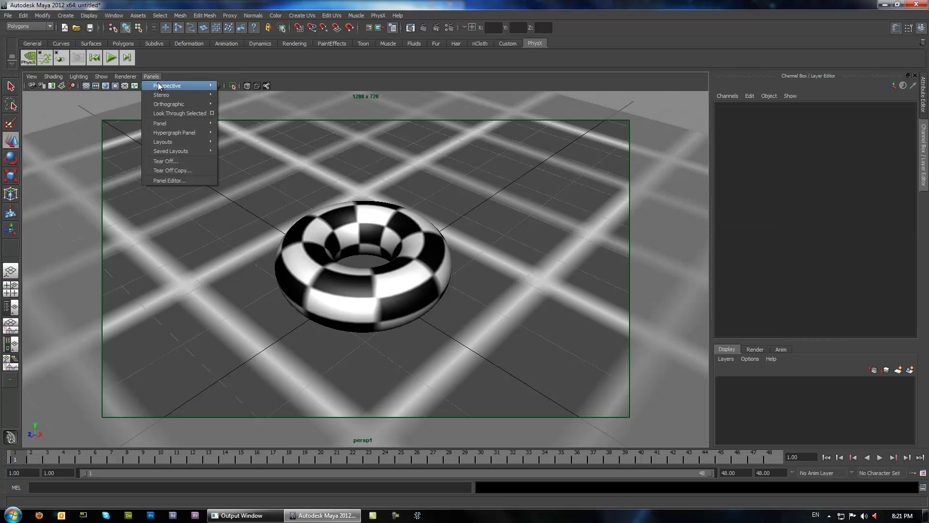
mouse_move(162, 86)
left_click(236, 88)
left_click_drag(400, 184, 373, 198, "alt")
scroll(475, 180, "down", 5)
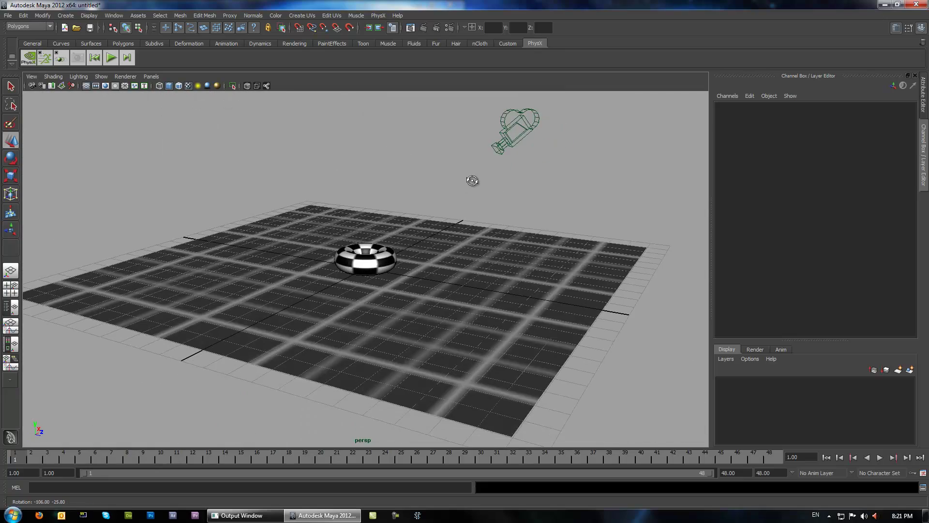
scroll(460, 193, "up", 6)
scroll(477, 195, "down", 1)
left_click(561, 149)
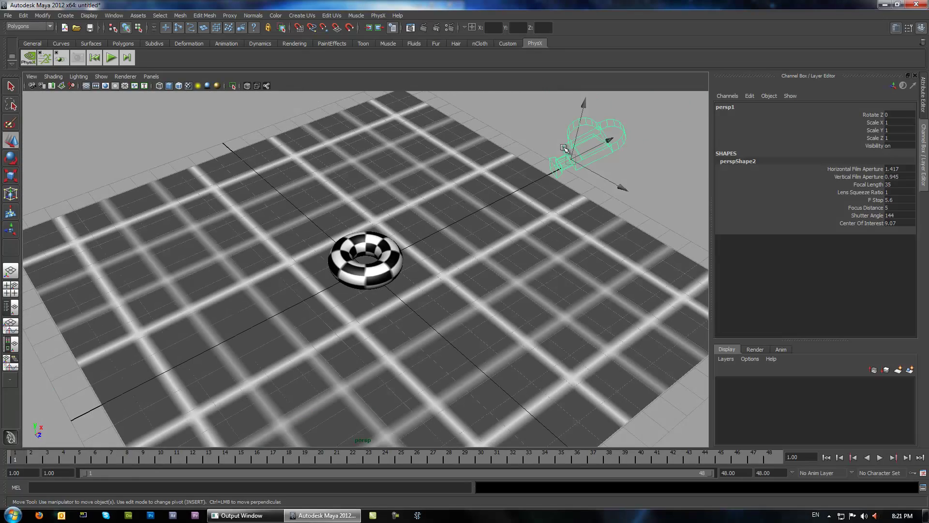
left_click(151, 77)
mouse_move(192, 86)
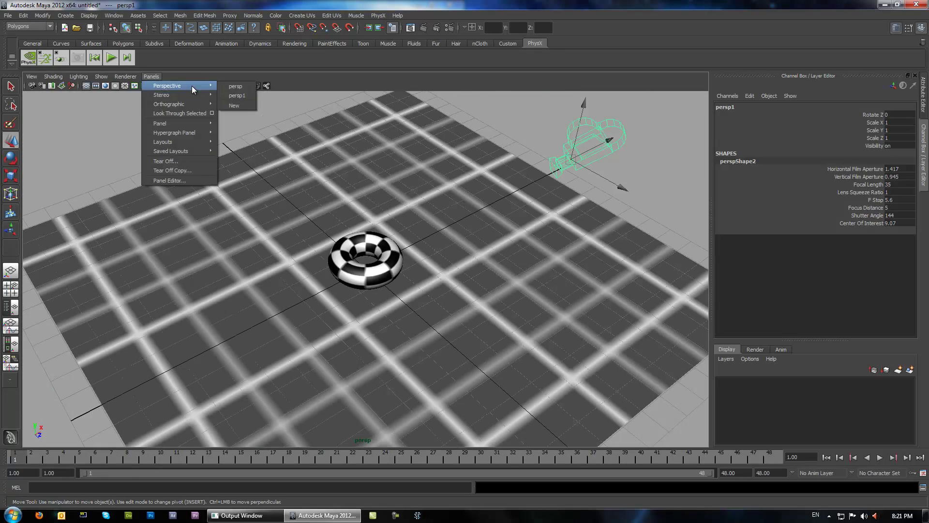
left_click(234, 97)
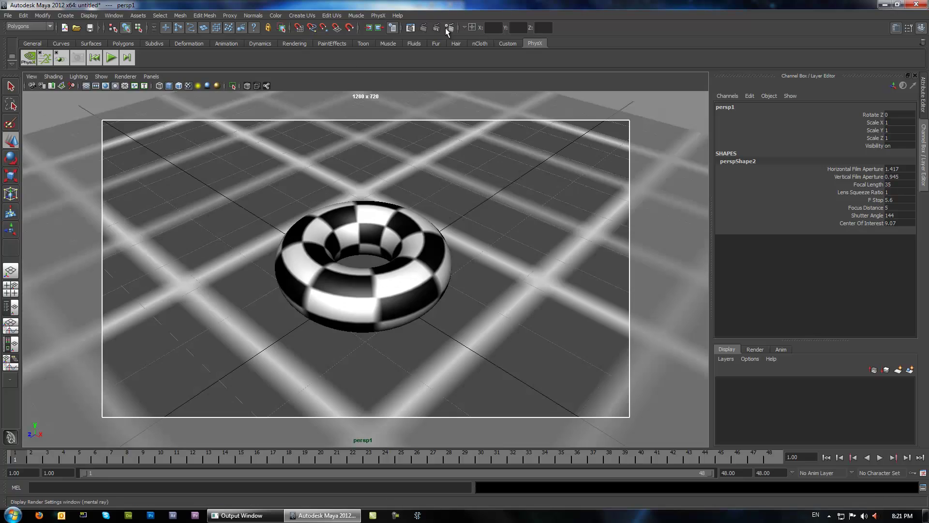
Render the persp1 view and save it to the Desktop as the JPEG test1
left_click(417, 26)
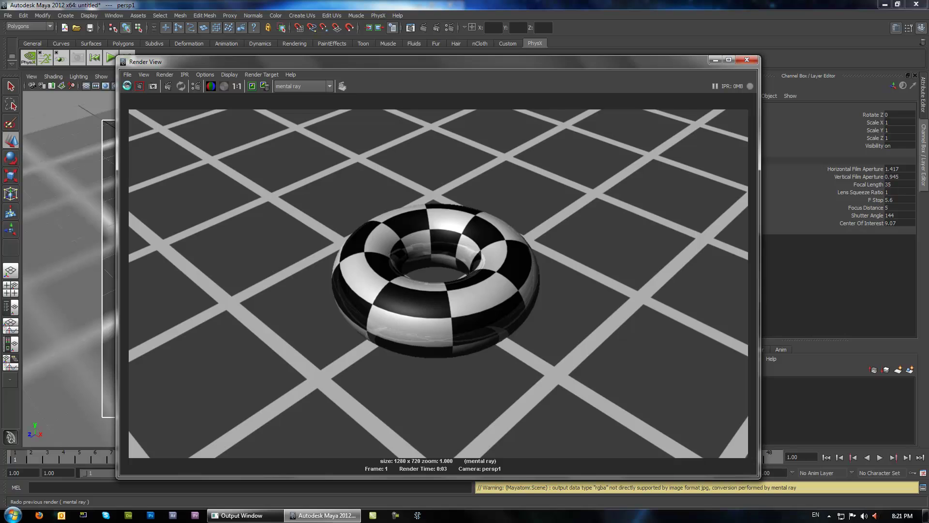
left_click(127, 86)
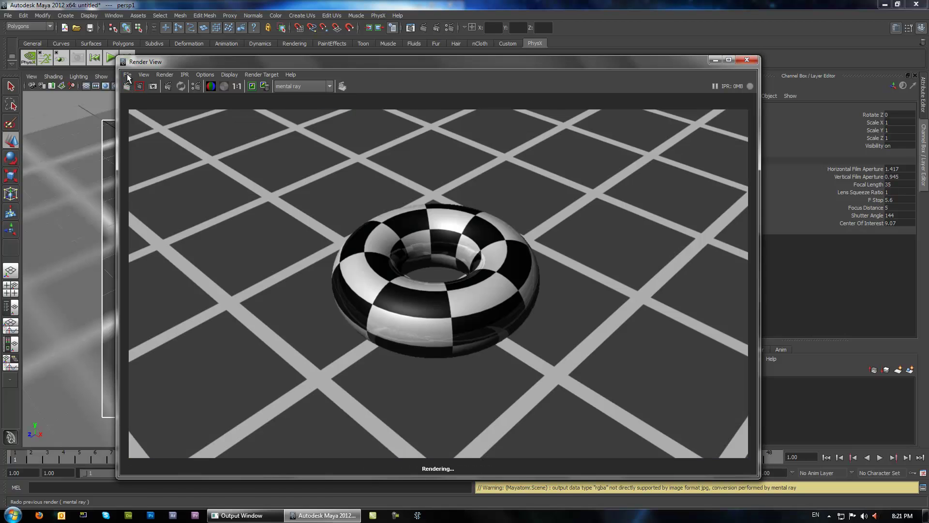
left_click(127, 74)
left_click(145, 97)
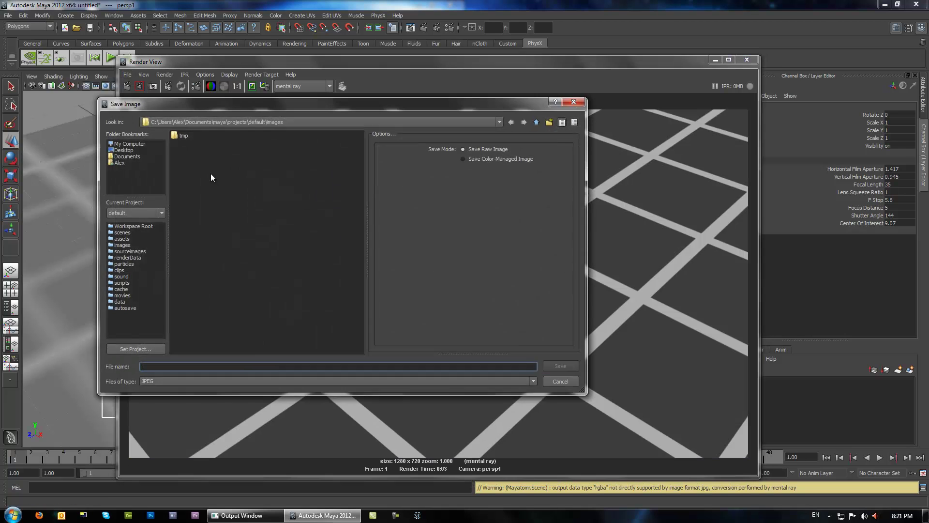
left_click(123, 150)
left_click(192, 364)
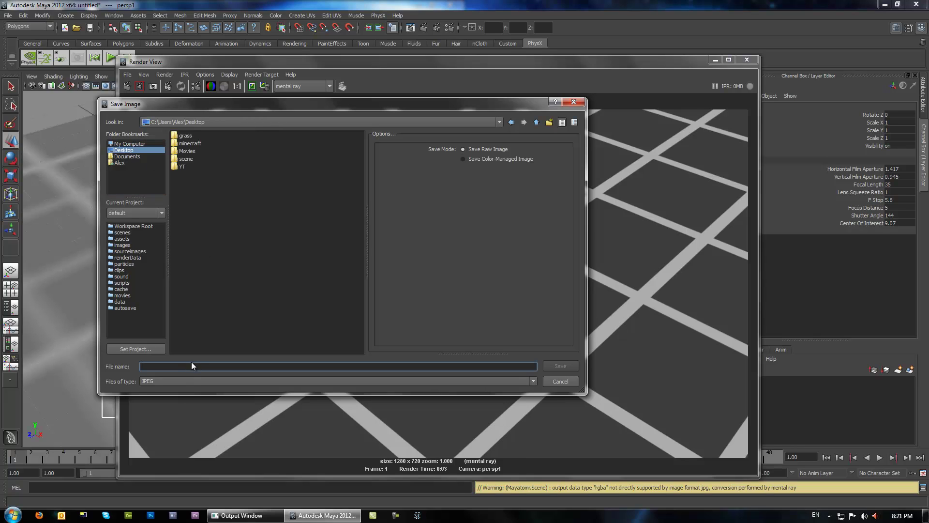
type("test1")
key("Return")
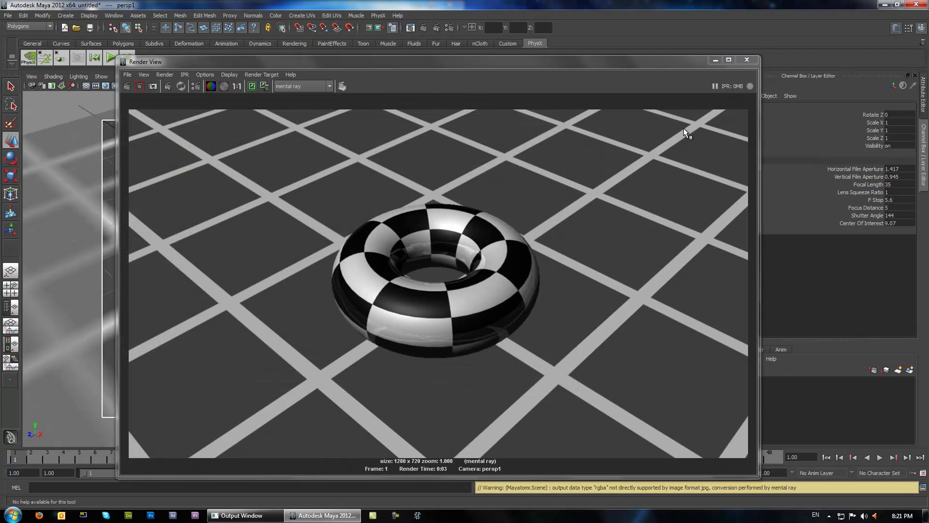
Open test1 from the desktop in the photo viewer to check it, then close it
left_click(925, 515)
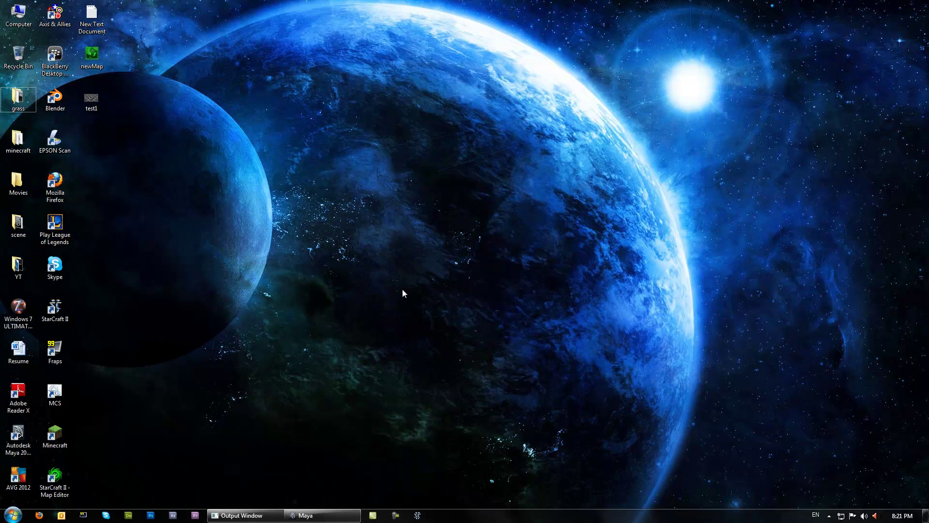
double_click(91, 99)
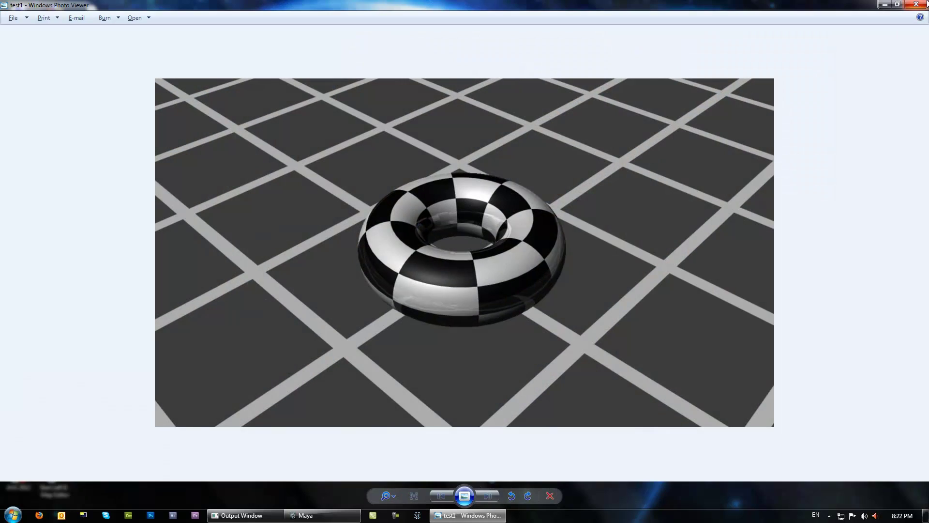
left_click(926, 4)
Minimise the render window, select the torus and open the Hypershade
left_click(304, 515)
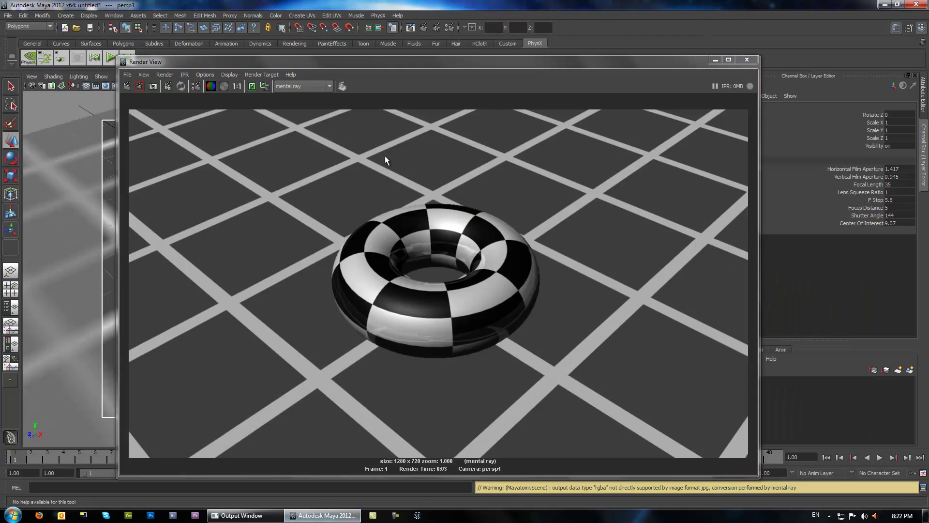
left_click(715, 60)
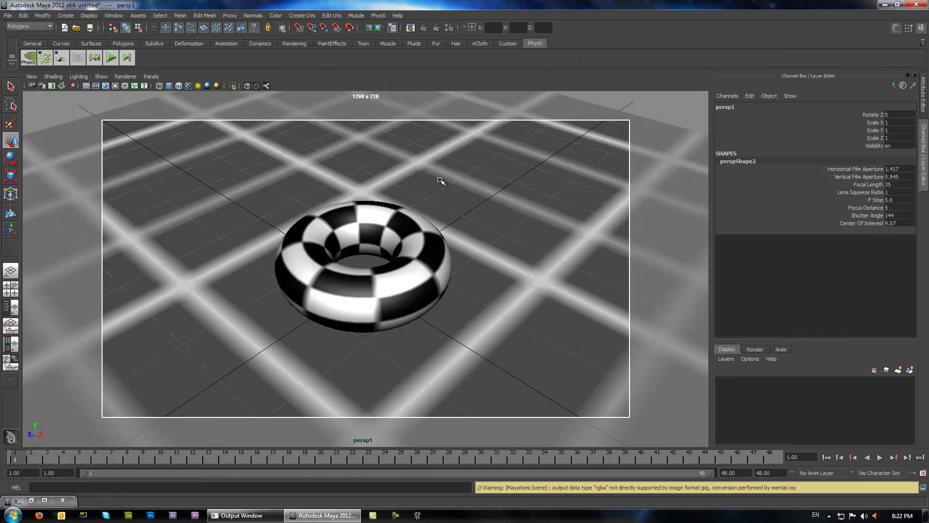
left_click(308, 266)
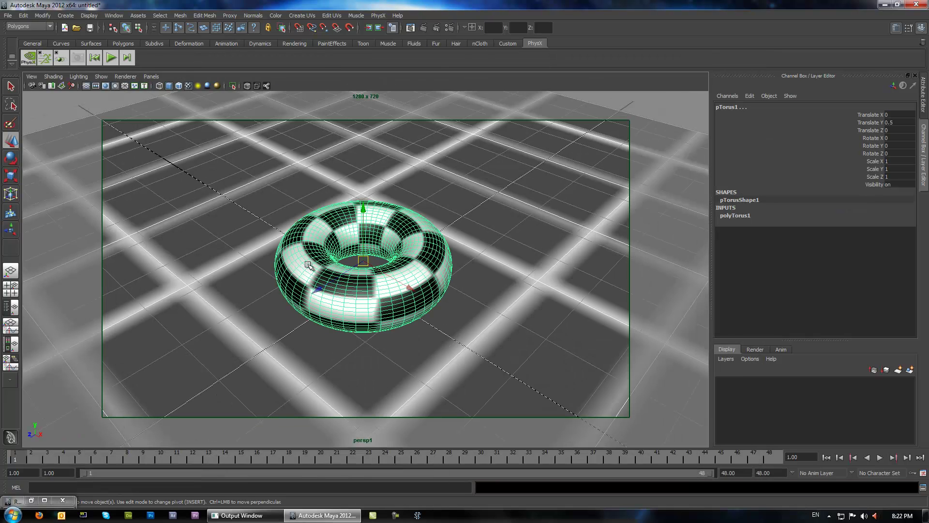
left_click(114, 15)
mouse_move(135, 36)
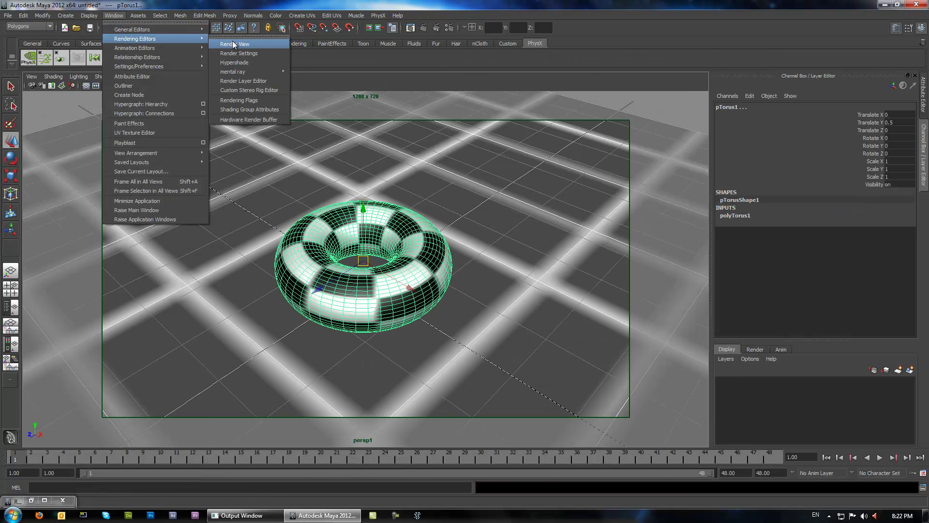
left_click(239, 61)
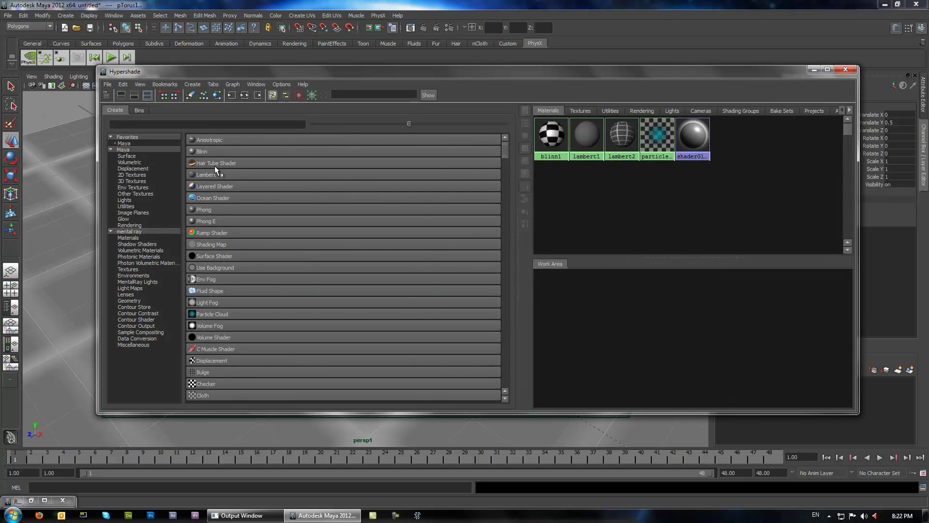
Create a lambert3 material, deleting the unwanted blinn2 that was made first
left_click(205, 152)
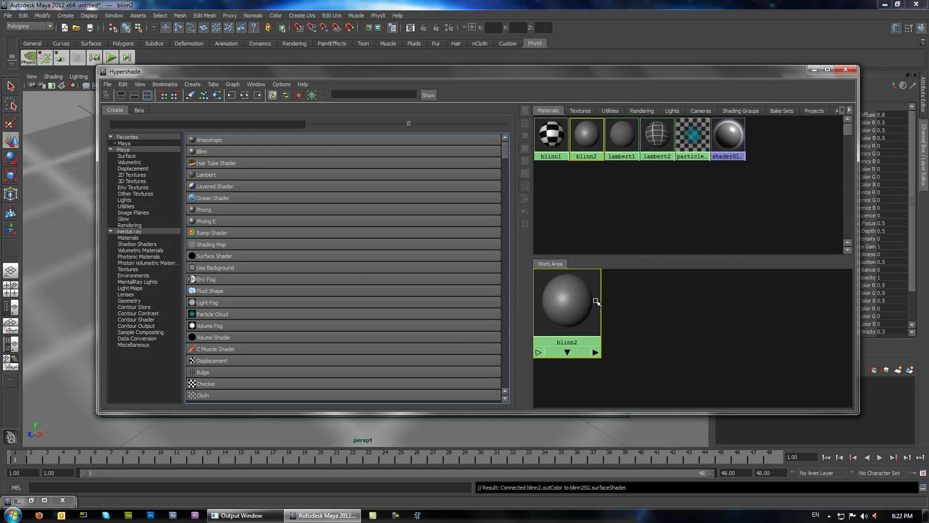
left_click_drag(596, 301, 726, 316)
left_click(701, 320)
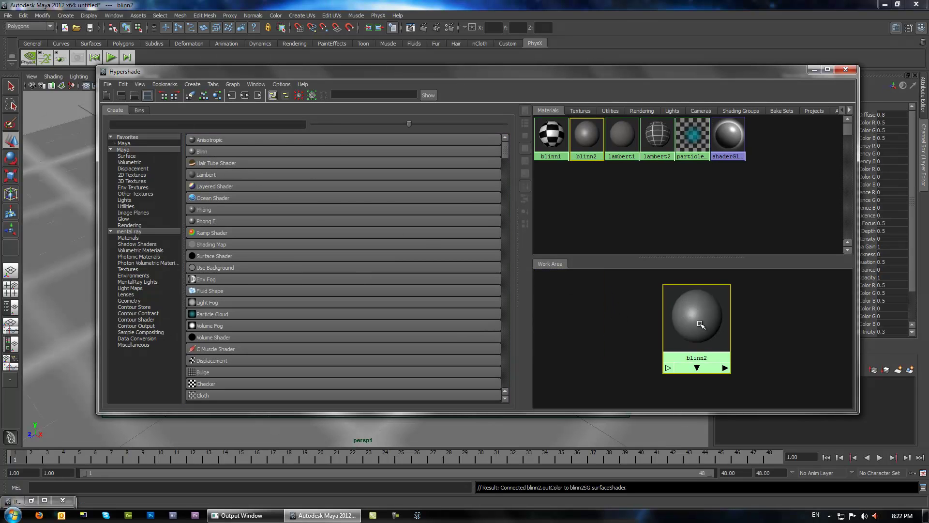
key("Delete")
middle_click_drag(739, 316, 741, 320)
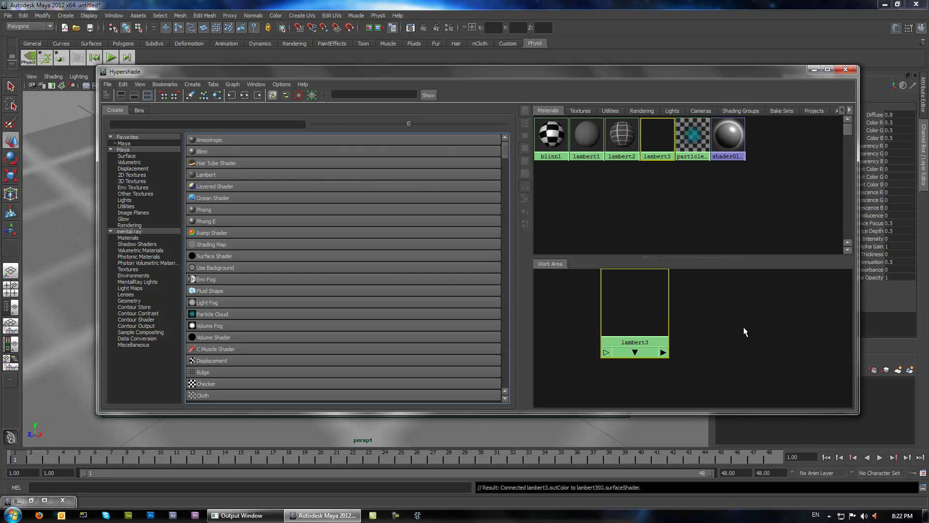
left_click_drag(641, 306, 724, 336)
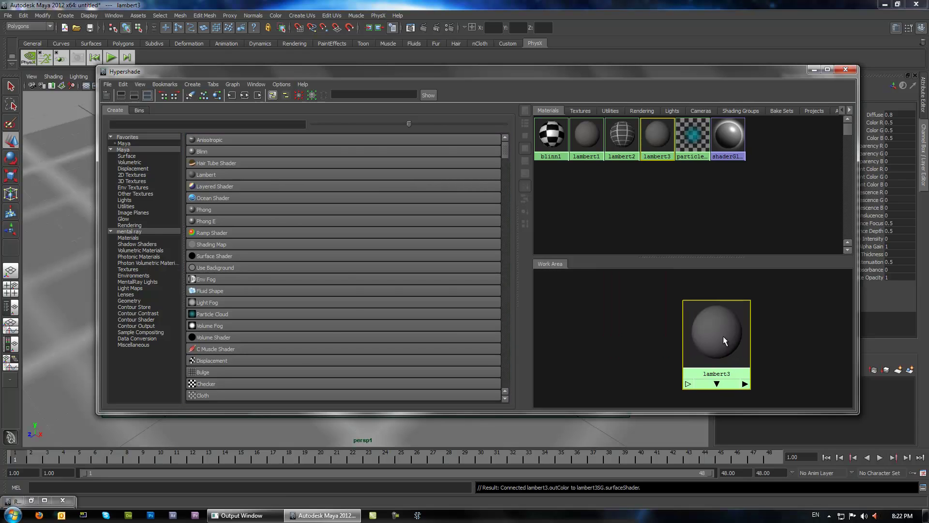
Create an mib_amb_occlusion1 node and connect it to lambert3's colour
left_click(134, 232)
left_click(209, 127)
type("amb")
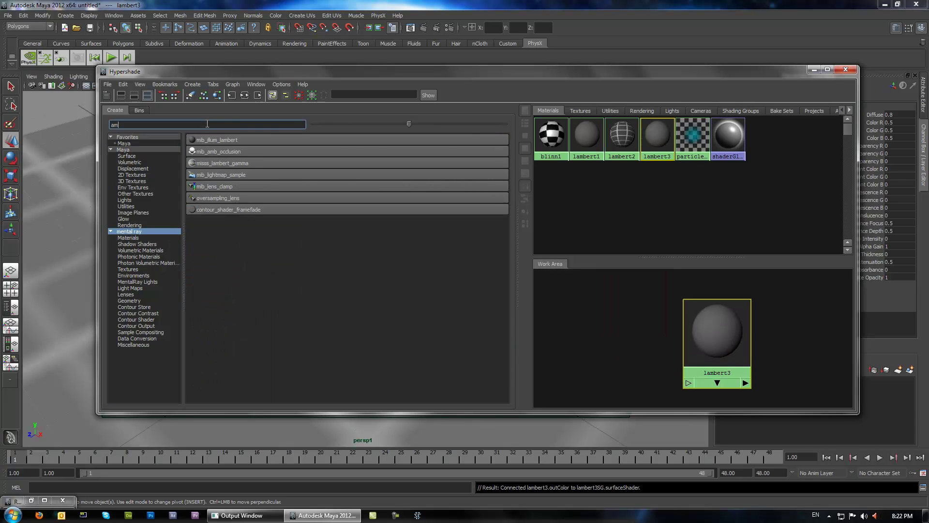
left_click(209, 153)
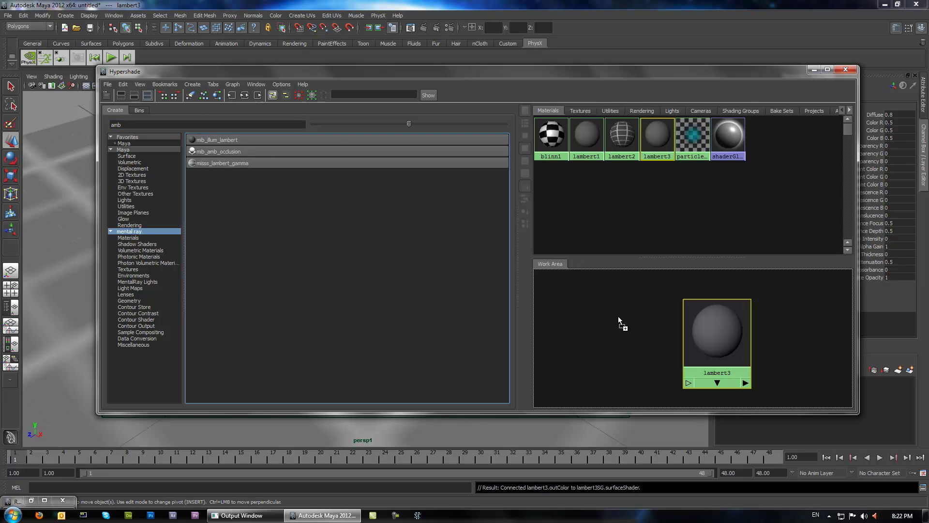
left_click_drag(686, 301, 591, 337)
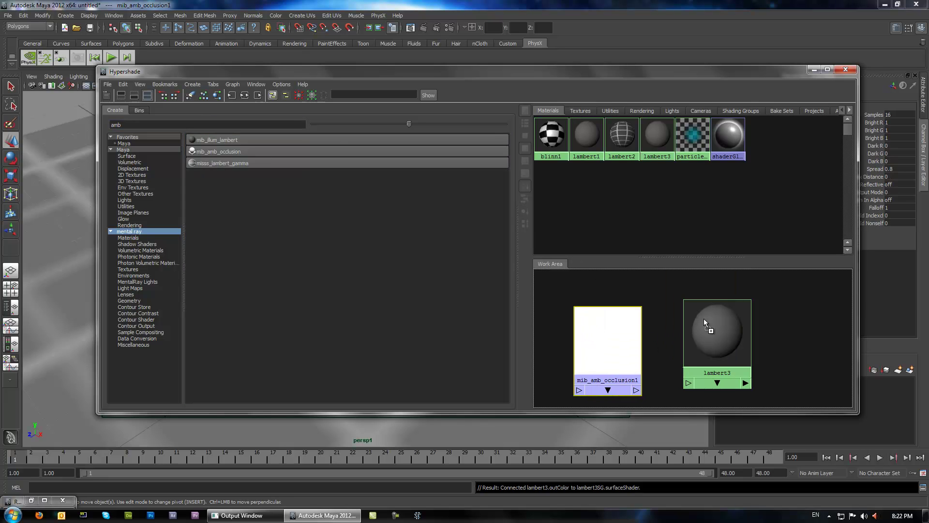
middle_click_drag(710, 330, 711, 330)
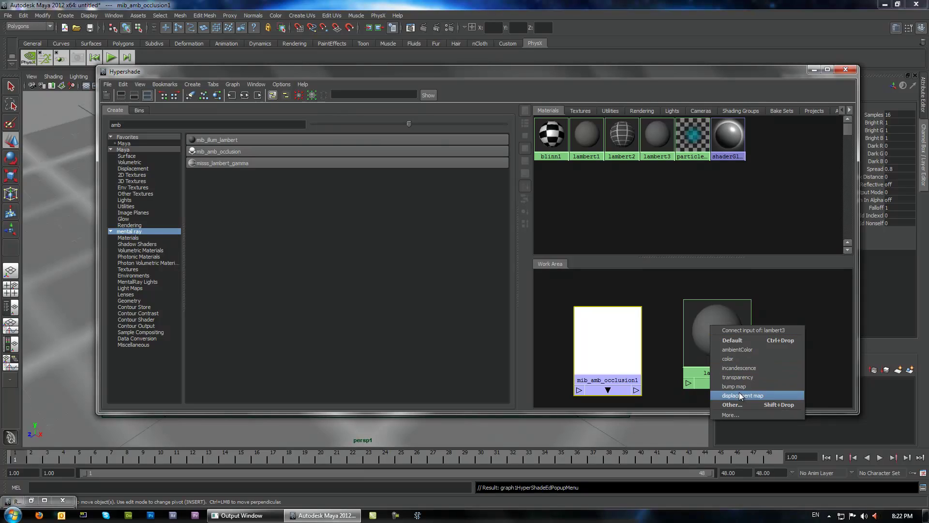
left_click(732, 339)
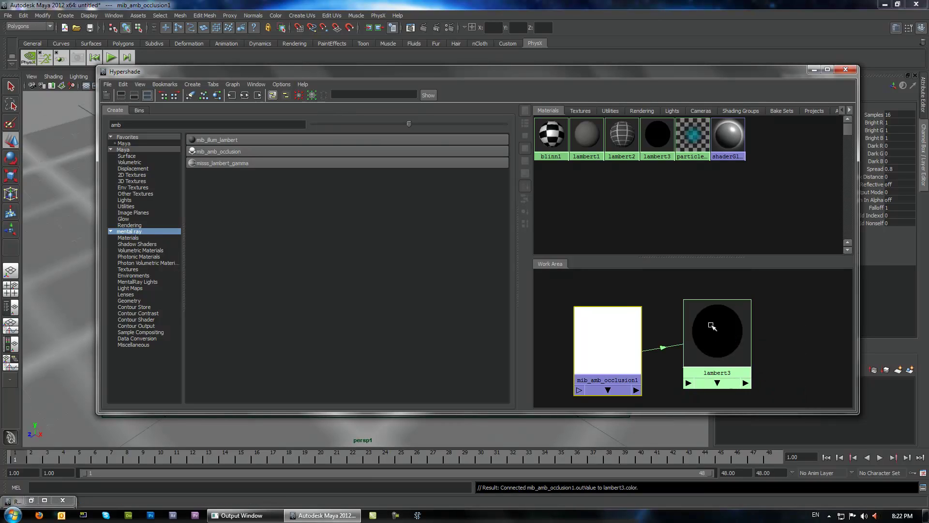
Assign lambert3 to the selected torus, leaving it plain white in the viewport
left_click(57, 110)
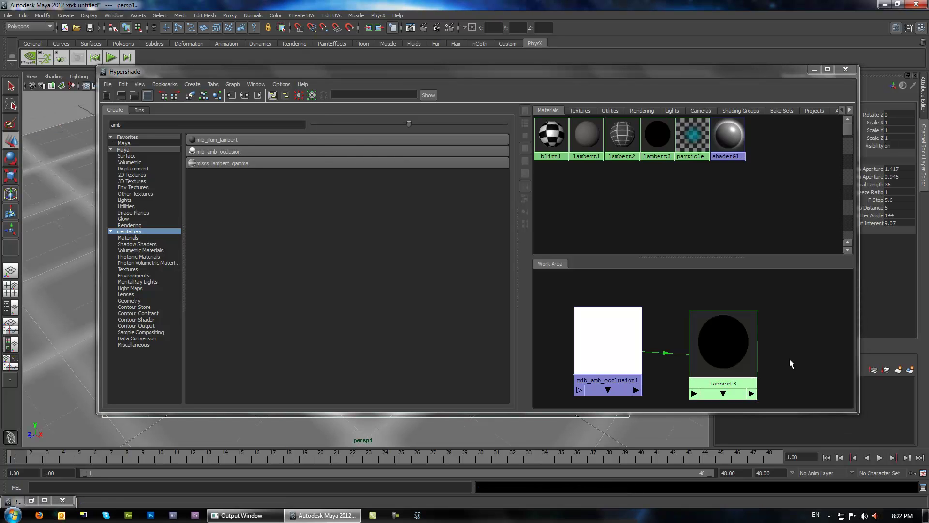
left_click(722, 332)
right_click_drag(722, 332, 715, 309)
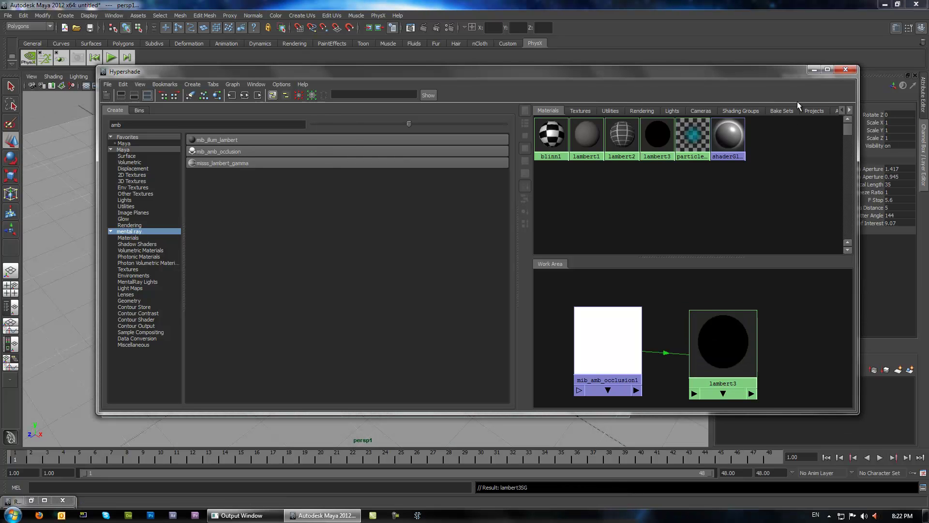
left_click(813, 70)
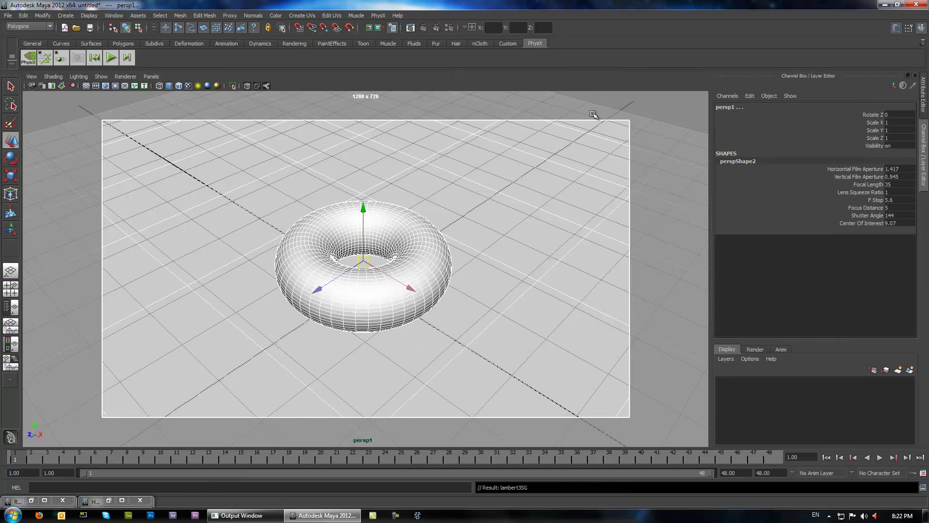
After a grainy test render, set mib_amb_occlusion1 Samples to 256 and render again
left_click(415, 28)
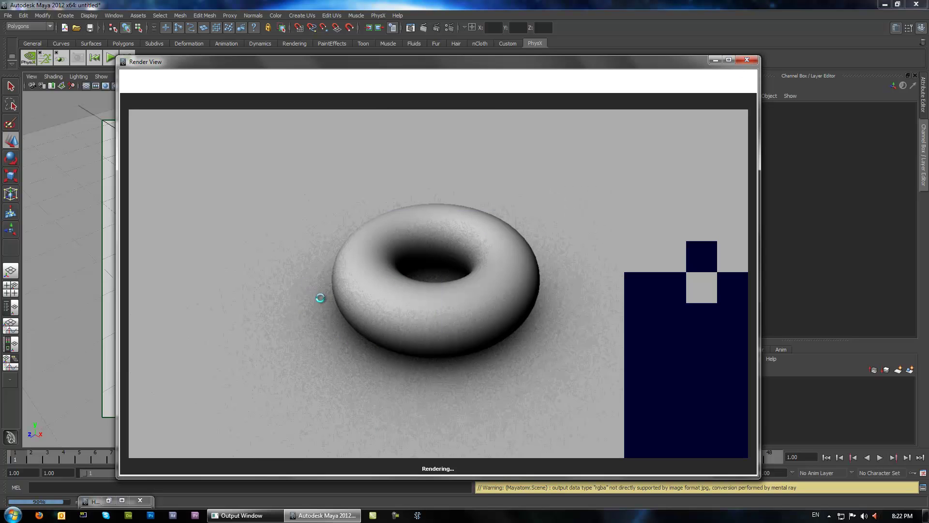
left_click(754, 61)
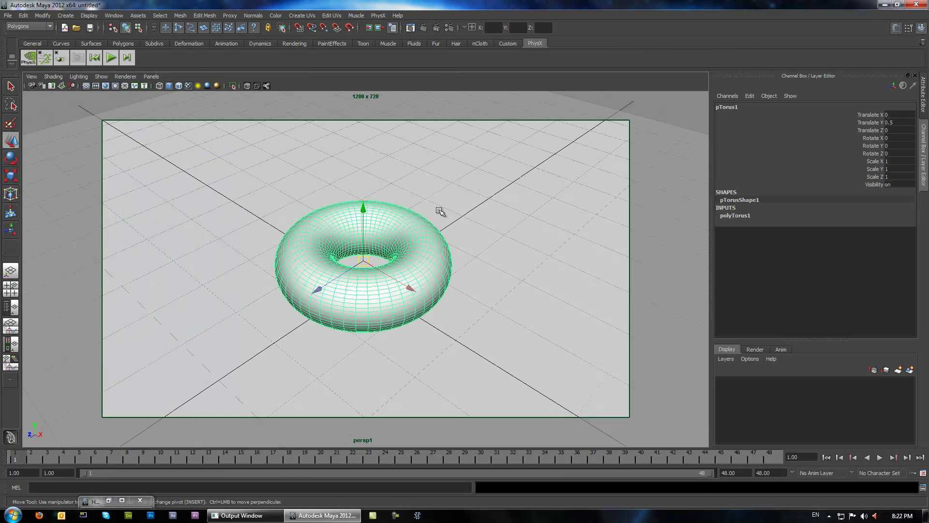
left_click(913, 87)
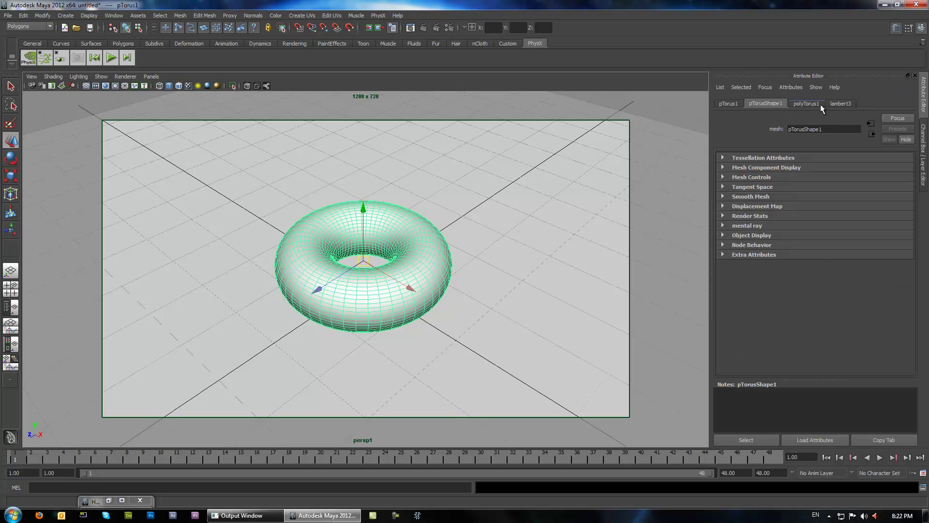
left_click(845, 102)
left_click(895, 214)
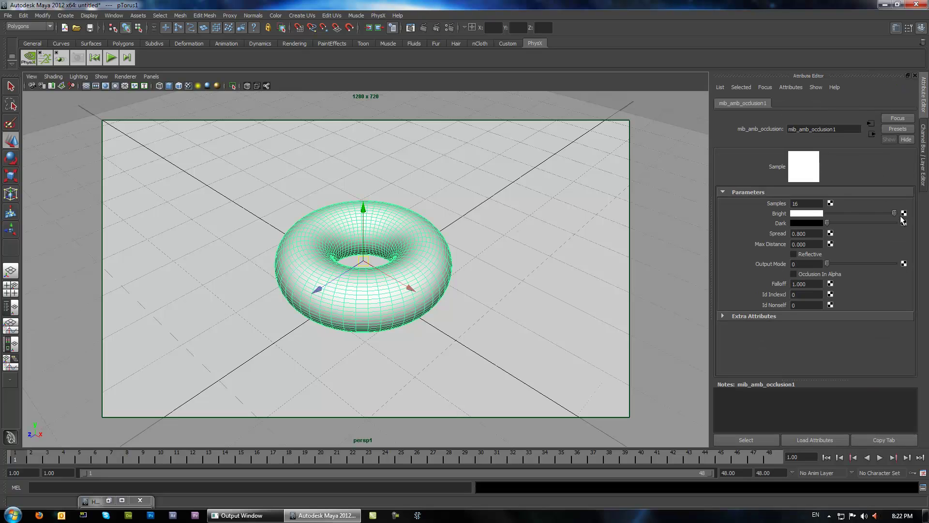
double_click(806, 204)
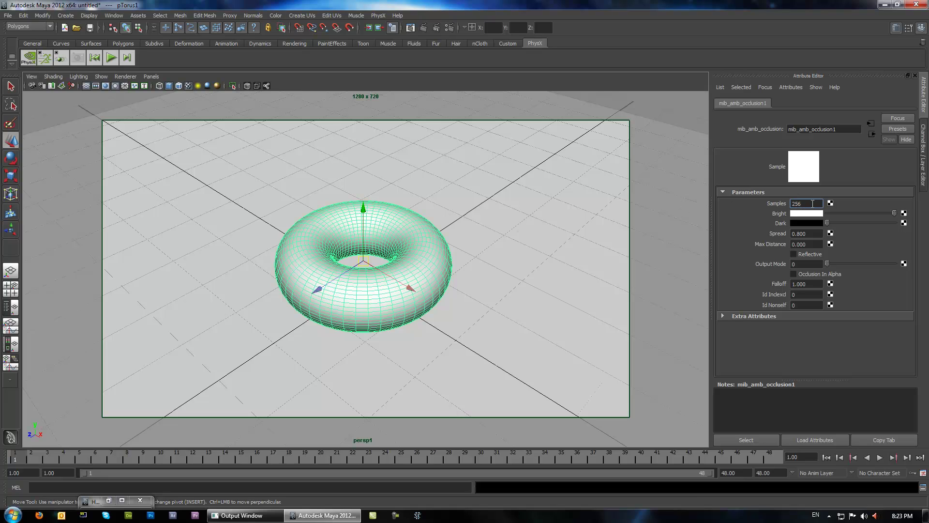
left_click(410, 28)
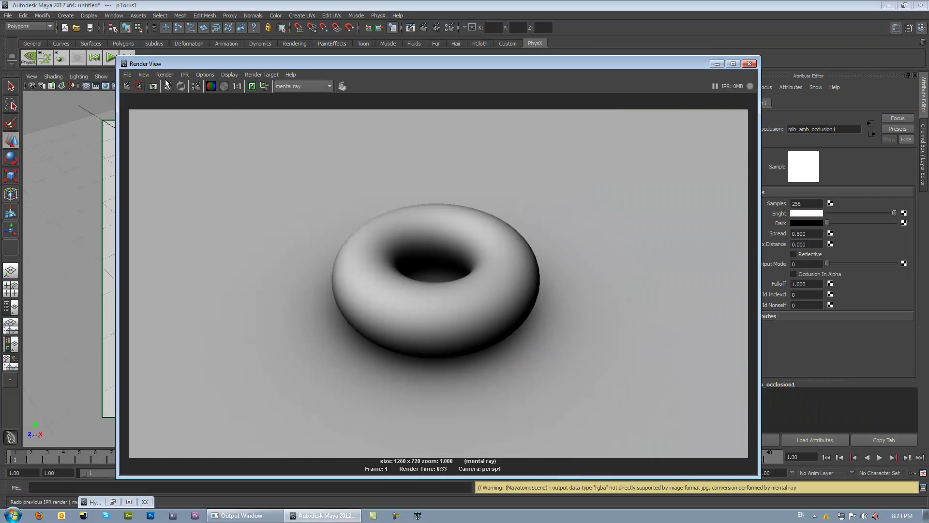
Once the smooth occlusion render finishes, open the Render View's File menu
left_click(127, 74)
Save the occlusion render to the Desktop as the JPEG amb_occ
left_click(144, 97)
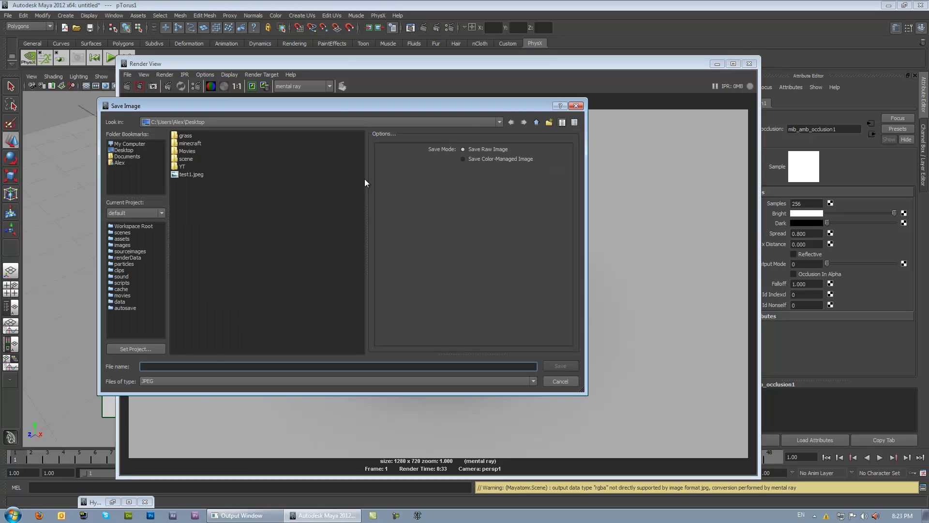
type("a")
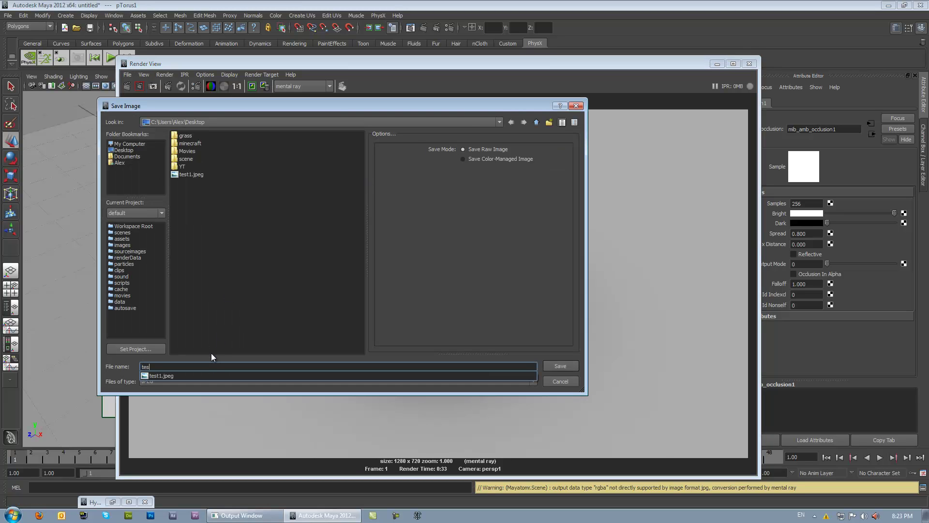
type("mb_")
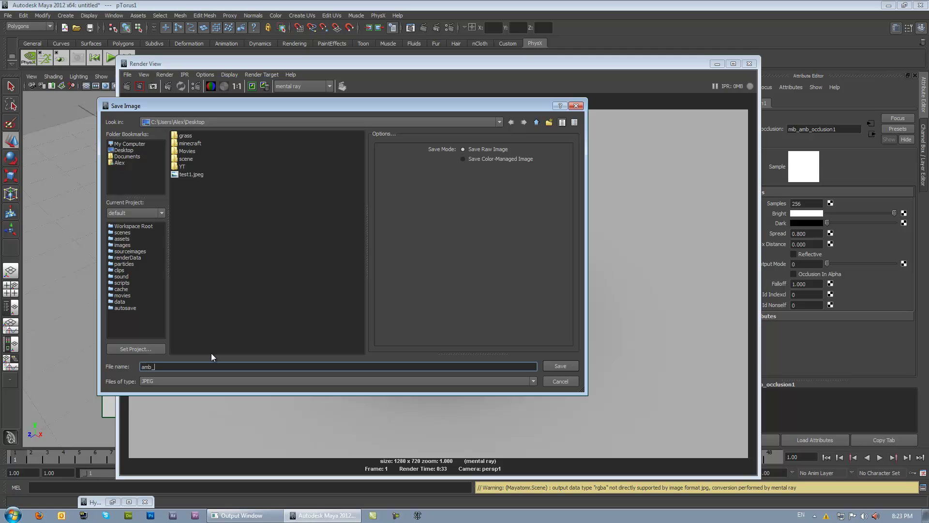
type("occ")
key("Return")
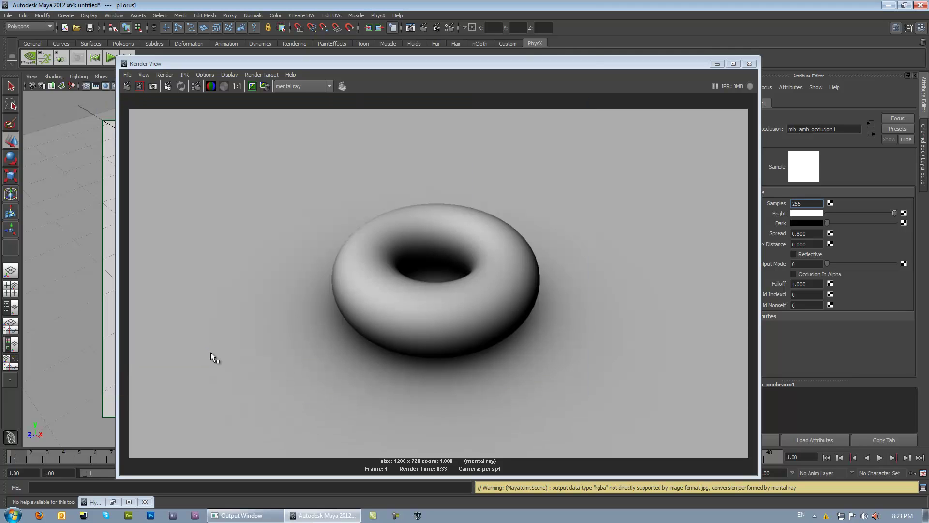
Minimise Render View and Maya, then launch Photoshop from the taskbar
left_click(719, 68)
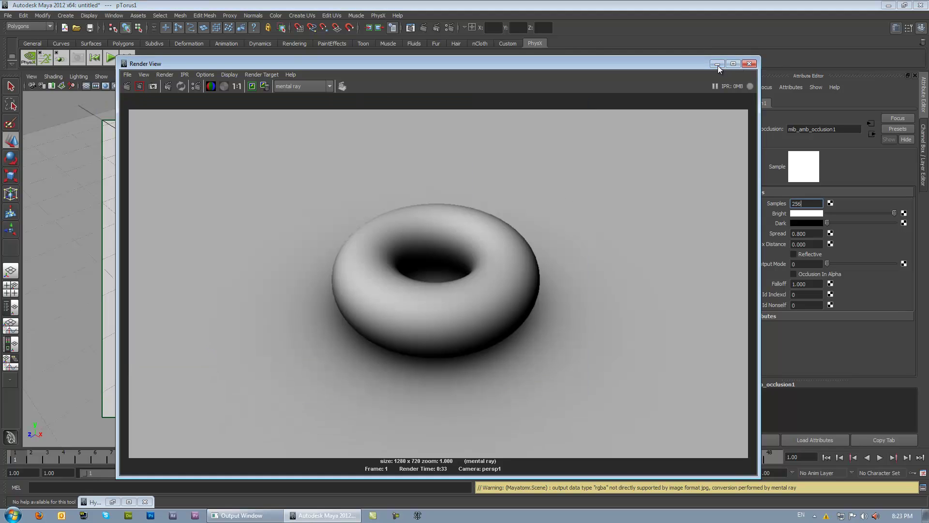
left_click(718, 66)
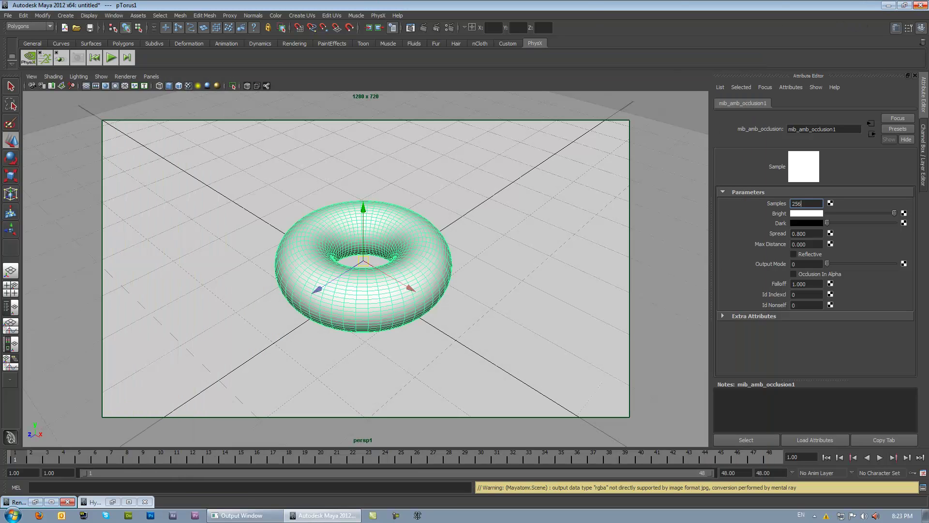
left_click(890, 6)
left_click(151, 515)
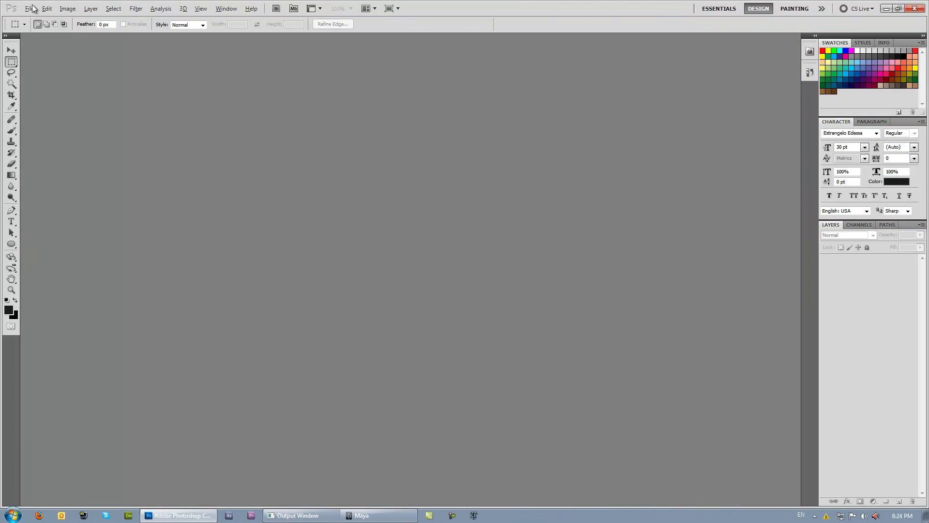
Open test1.jpeg from the Desktop in Photoshop
left_click(31, 9)
left_click(31, 9)
left_click(31, 9)
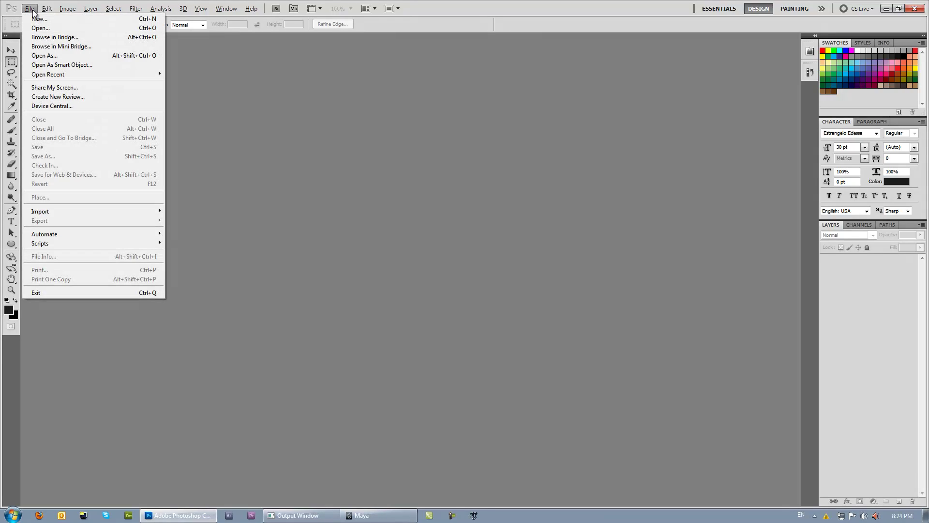
left_click(36, 27)
left_click(352, 144)
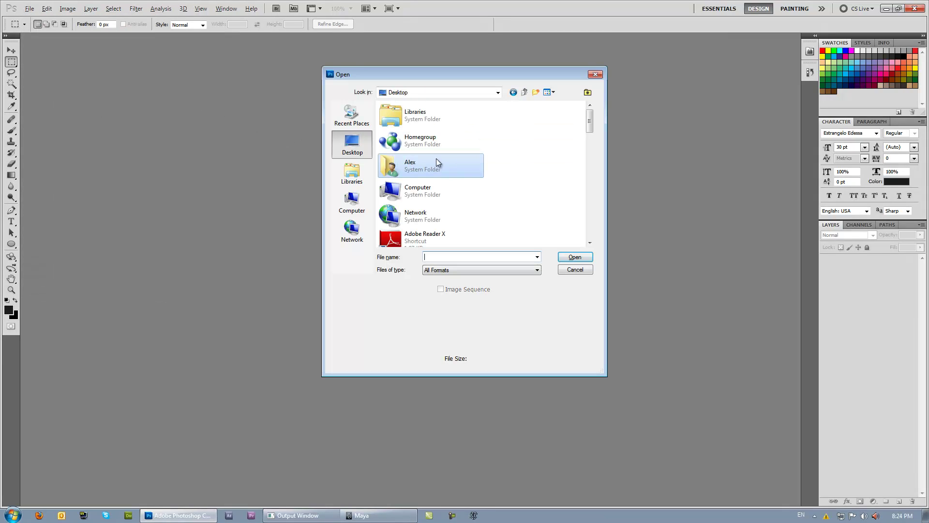
left_click_drag(591, 120, 594, 203)
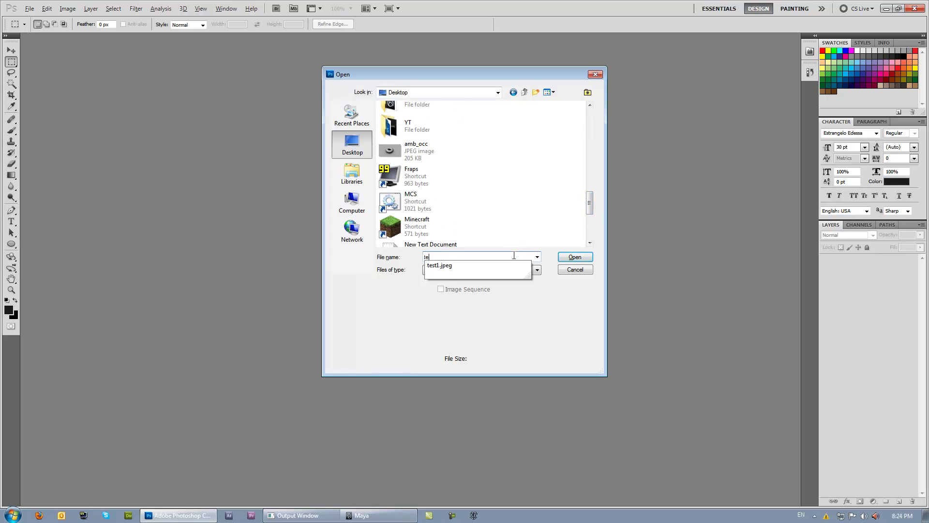
left_click(527, 264)
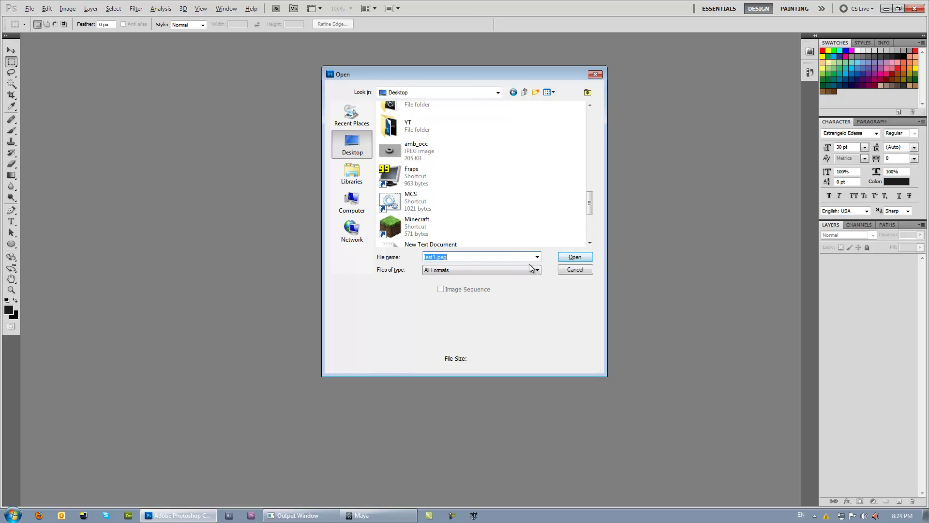
left_click(574, 257)
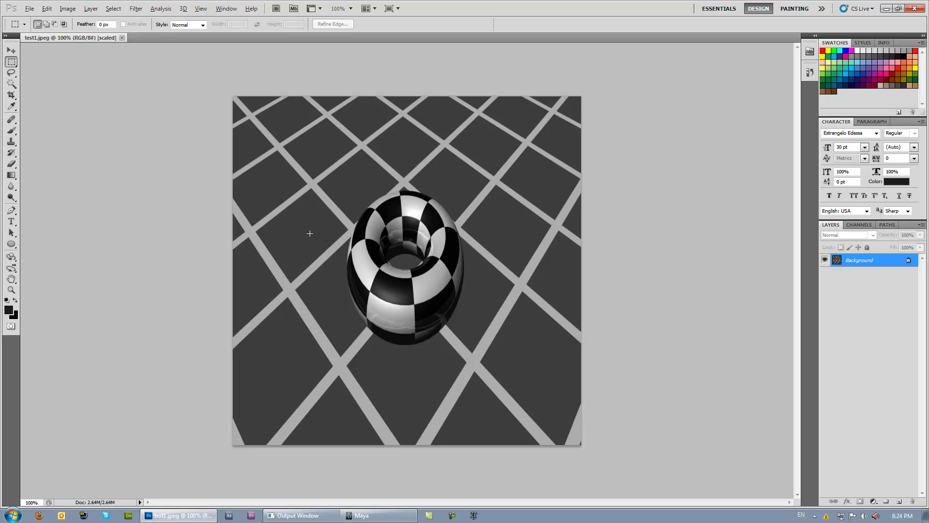
Check in Image Size that test1.jpeg is 1280 x 720 pixels, changing nothing
left_click(68, 9)
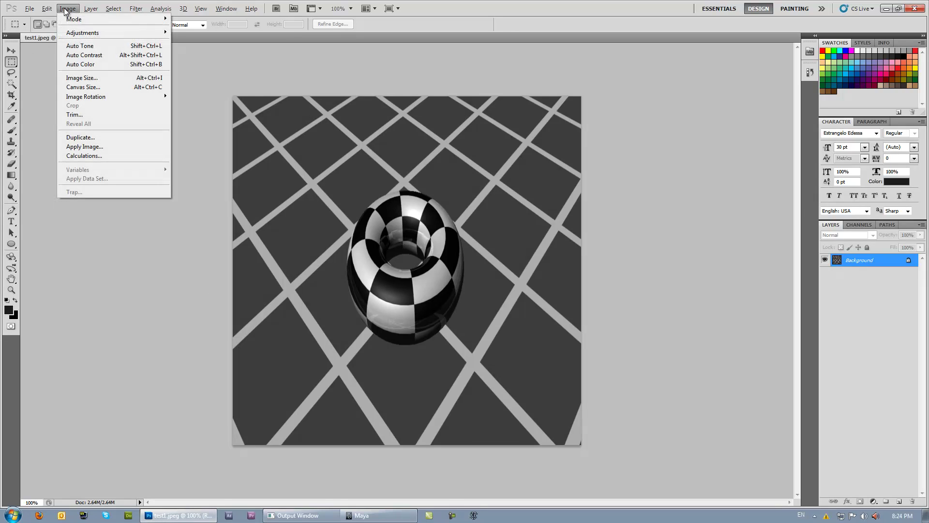
left_click(80, 77)
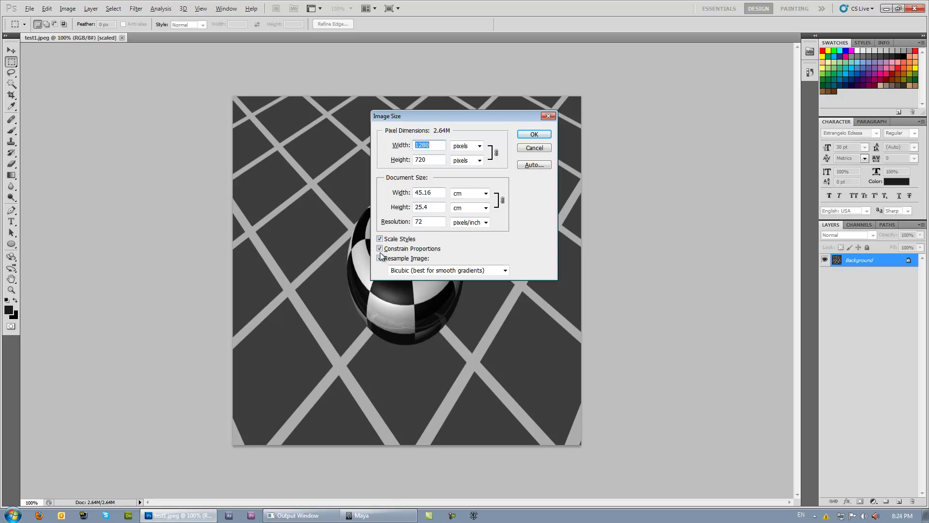
left_click(535, 148)
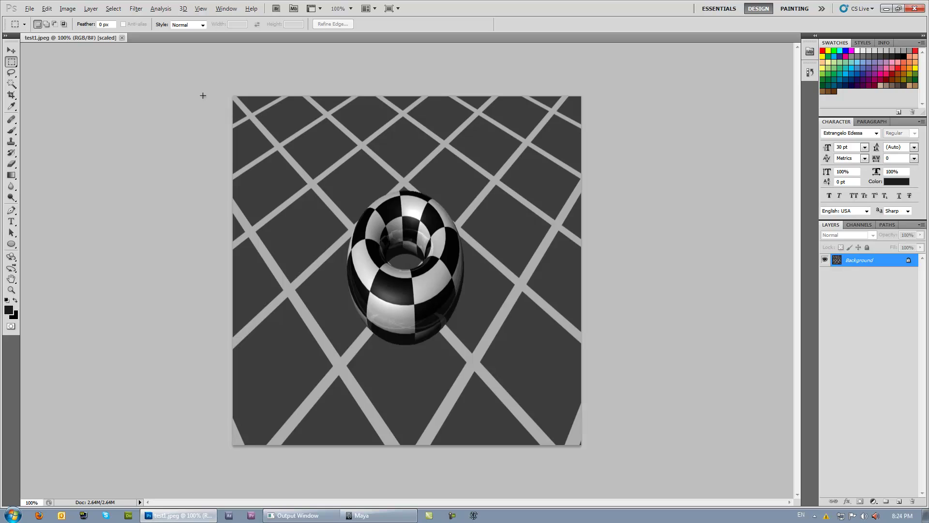
left_click(67, 8)
mouse_move(73, 33)
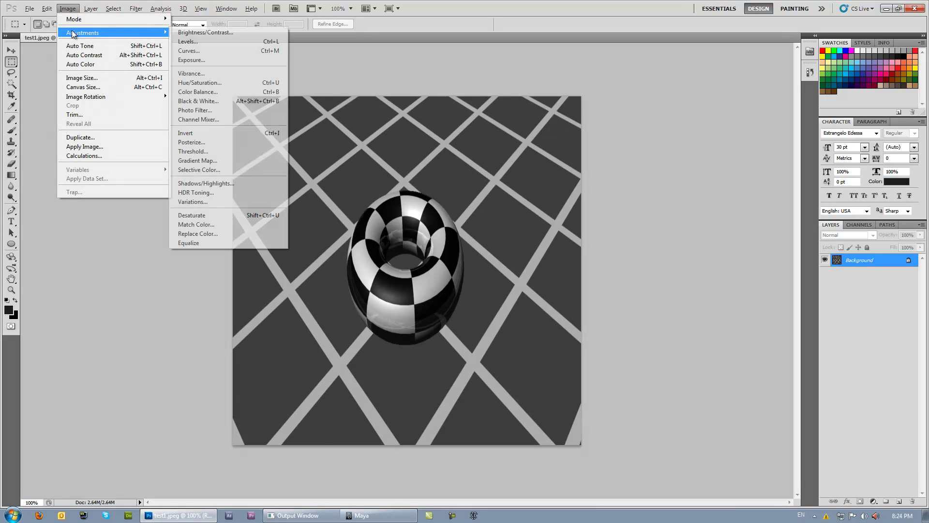
left_click(67, 8)
Open amb_occ.jpeg from the Desktop as a second document
left_click(29, 8)
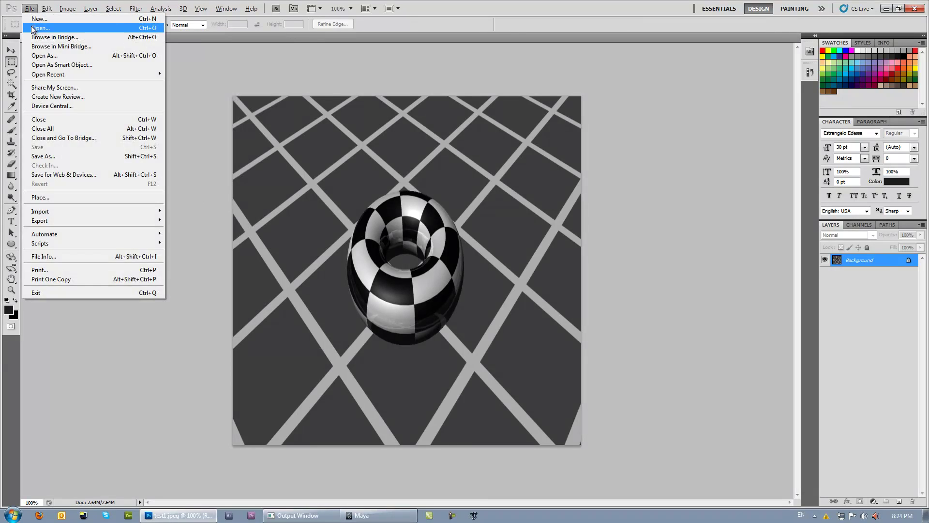
left_click(36, 27)
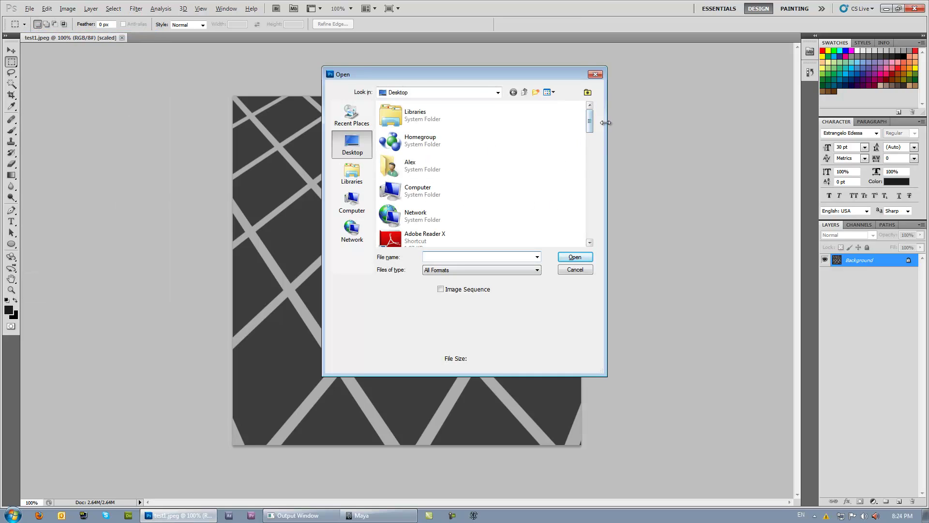
left_click_drag(590, 121, 590, 156)
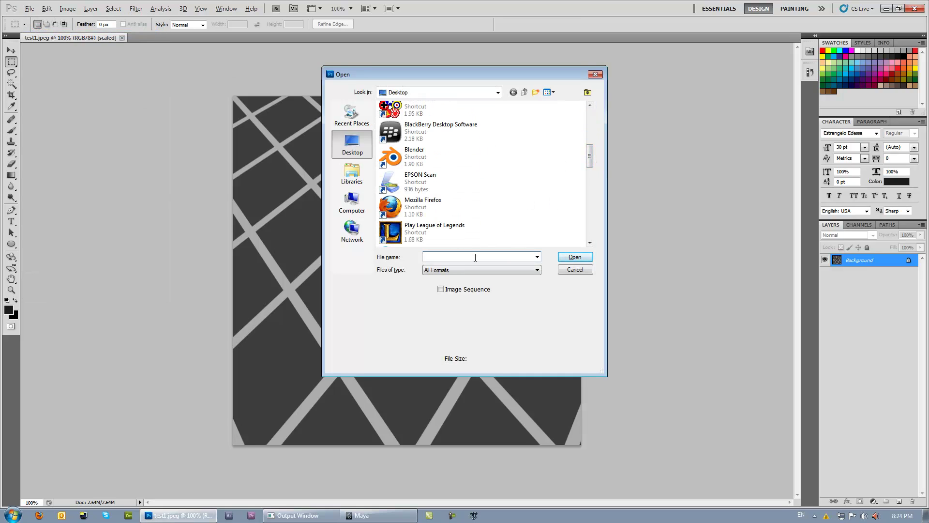
type("amb")
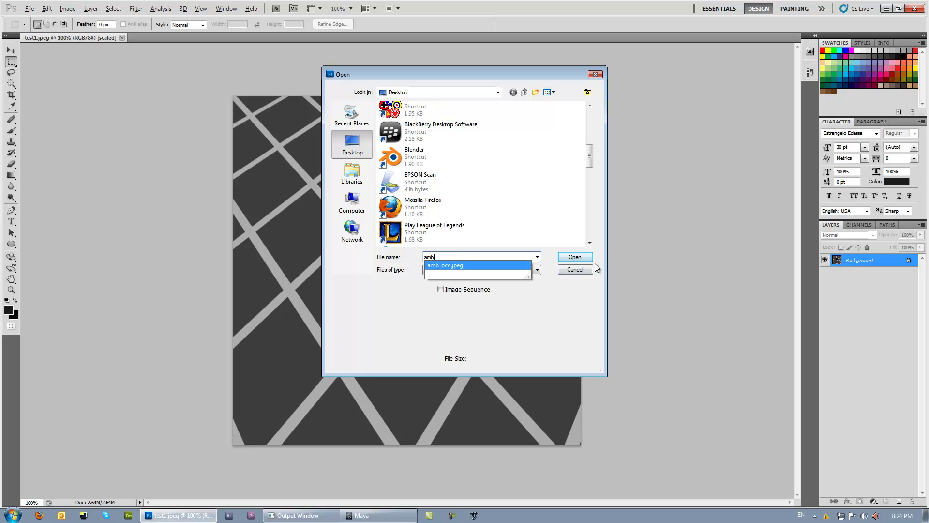
left_click(575, 257)
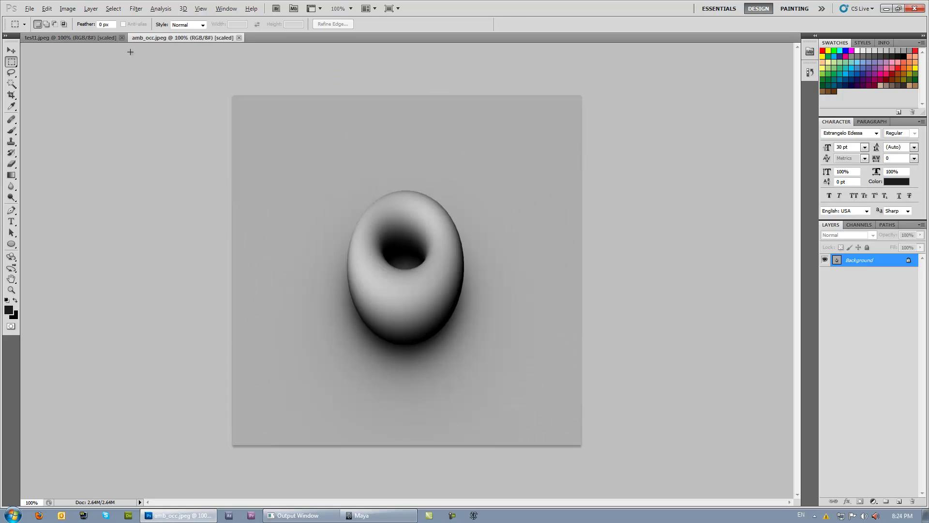
Copy amb_occ's layer into test1.jpeg as Layer 1 and align it over the render
left_click_drag(184, 38, 570, 192)
left_click_drag(672, 173, 636, 303)
mouse_move(852, 260)
left_mouse_down()
mouse_move(408, 238)
mouse_move(859, 266)
left_mouse_up()
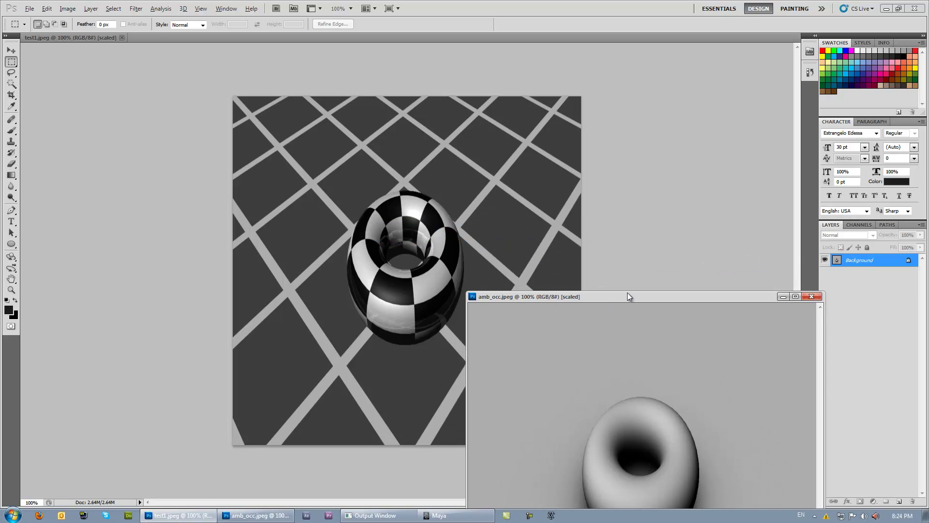
left_click_drag(627, 296, 616, 293)
left_click_drag(867, 260, 431, 238)
left_click(771, 293)
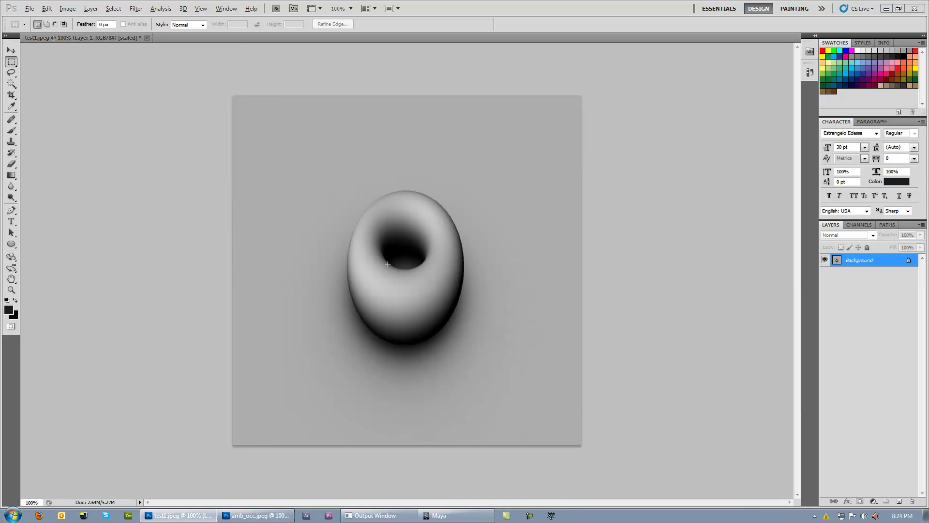
key("v")
mouse_move(314, 166)
left_mouse_down()
mouse_move(337, 191)
mouse_move(315, 162)
left_mouse_up()
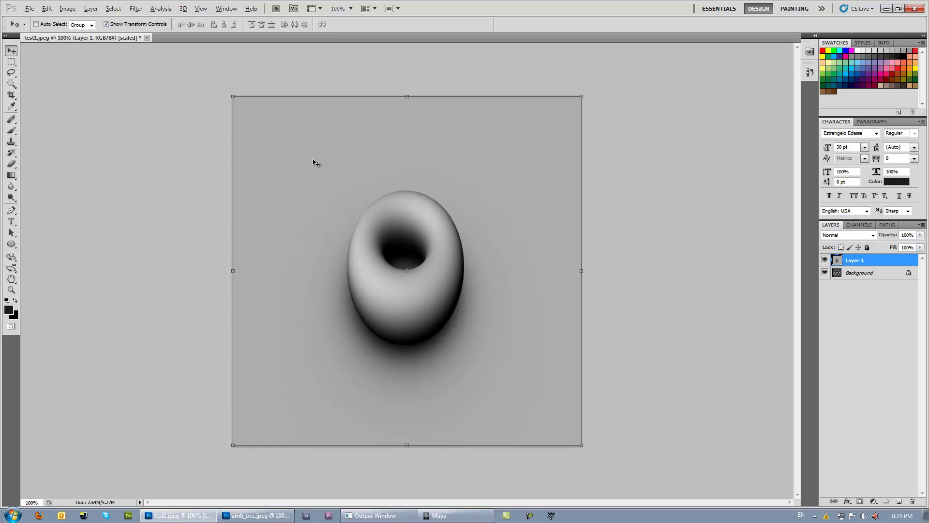
Set Layer 1 to Multiply blending at 71% opacity
left_click(873, 235)
left_click(852, 276)
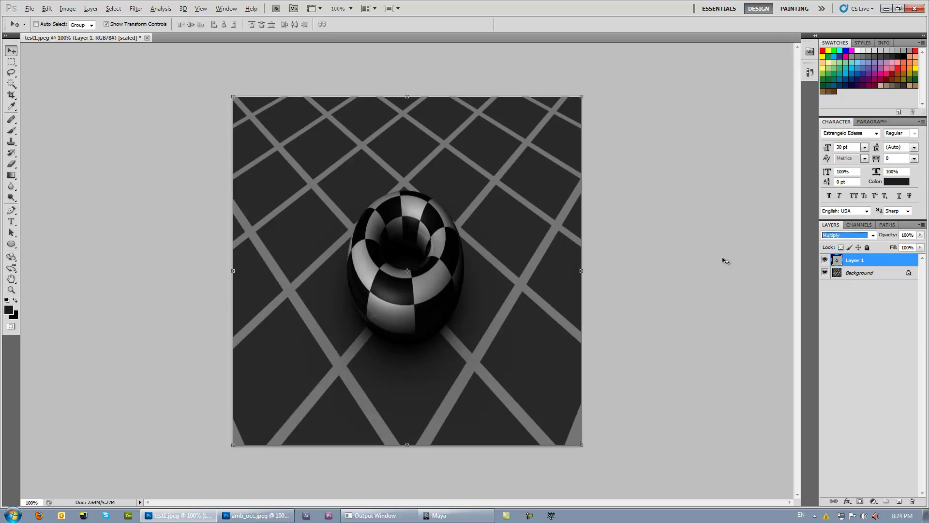
left_click(825, 260)
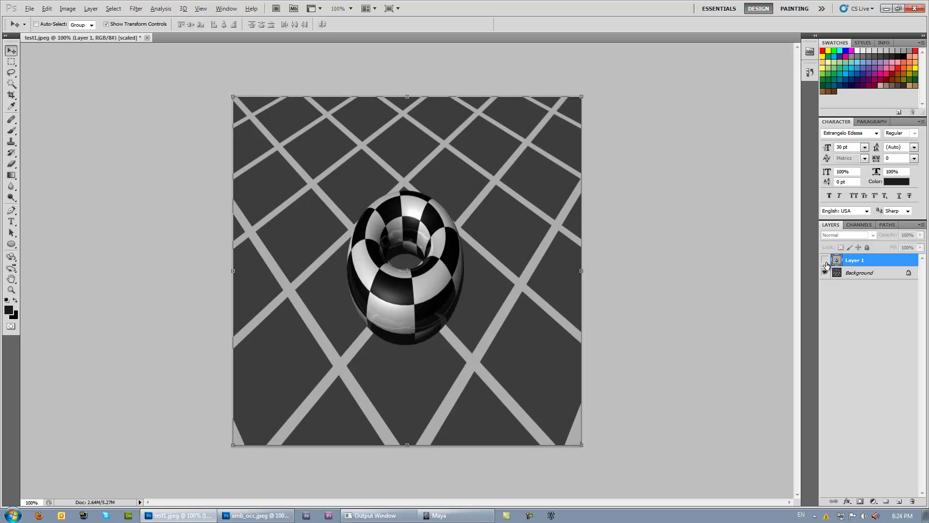
left_click(825, 260)
left_click(825, 260)
left_click(825, 261)
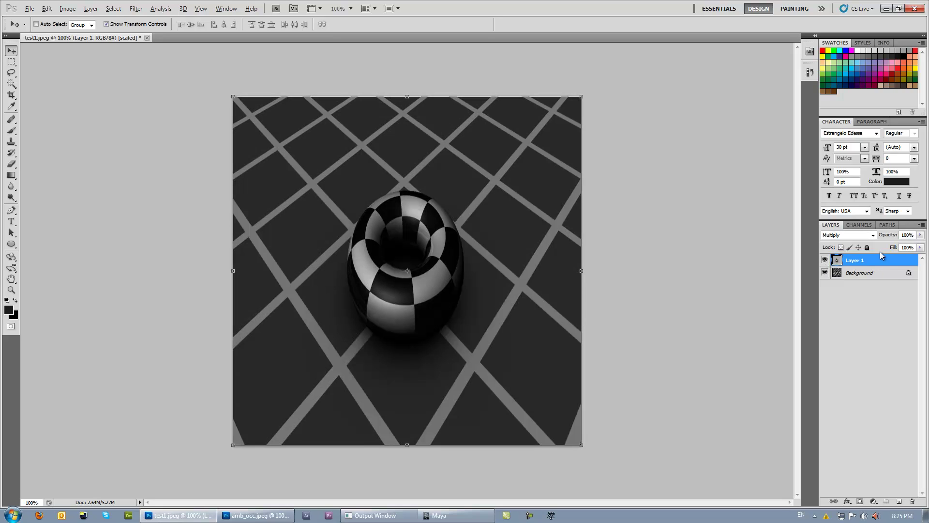
left_click(921, 235)
left_click_drag(919, 246, 907, 245)
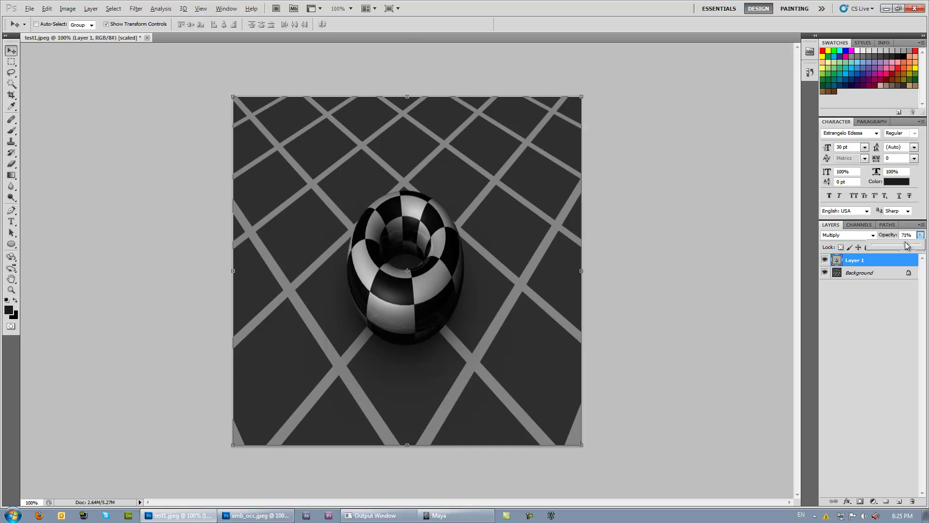
left_click(67, 8)
Raise Layer 1's brightness and contrast with Brightness/Contrast
mouse_move(97, 32)
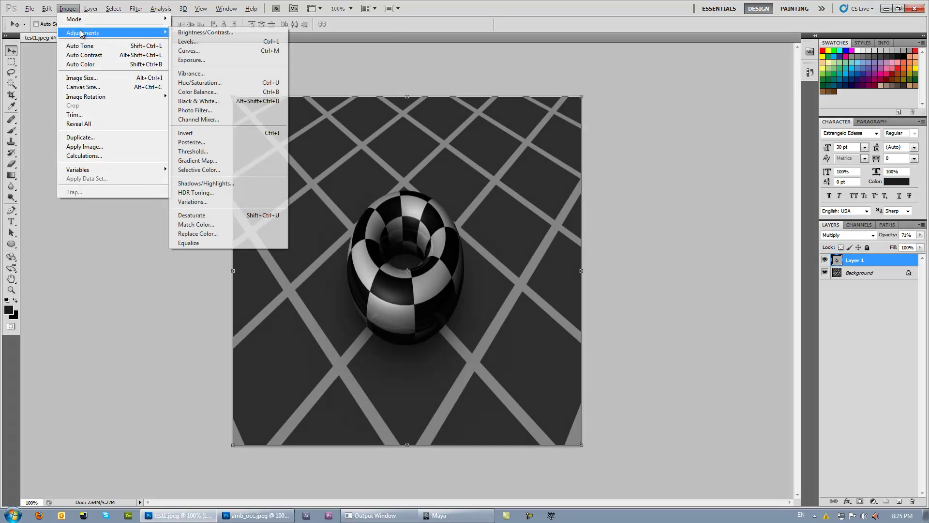
left_click(210, 33)
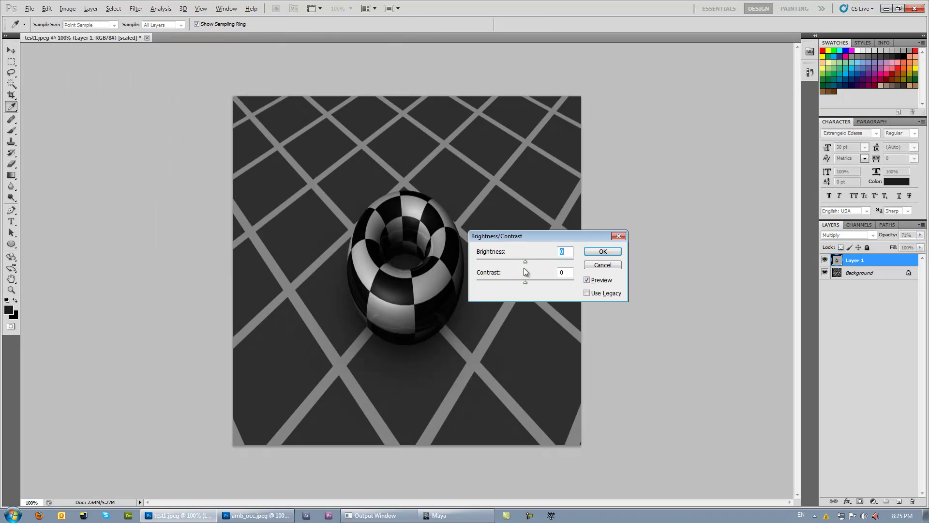
left_click_drag(525, 261, 507, 279)
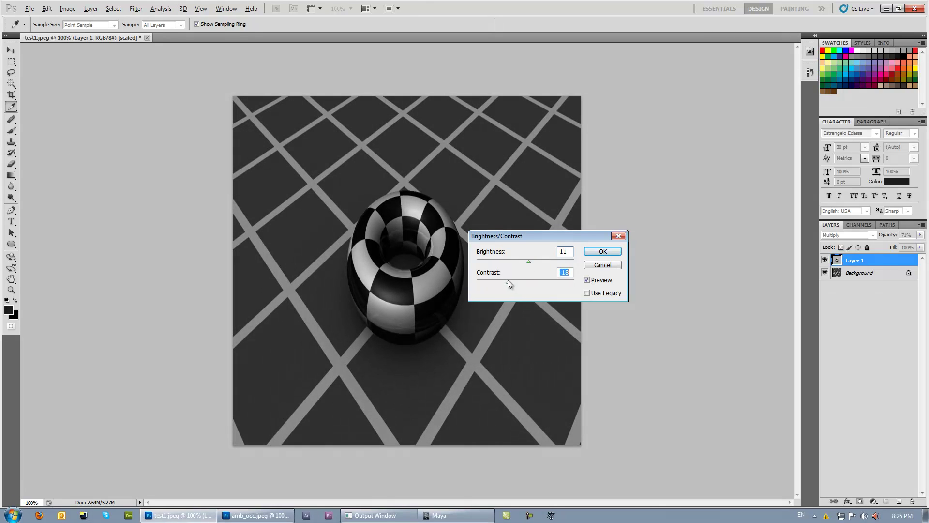
left_click(605, 251)
Save the composite as final in JPEG format, then open it from the desktop
key("v")
left_click(28, 10)
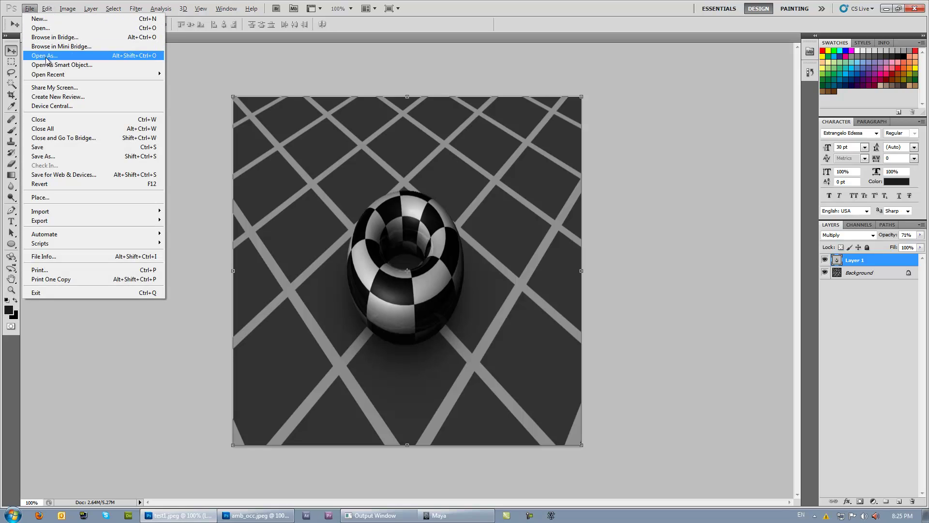
left_click(49, 156)
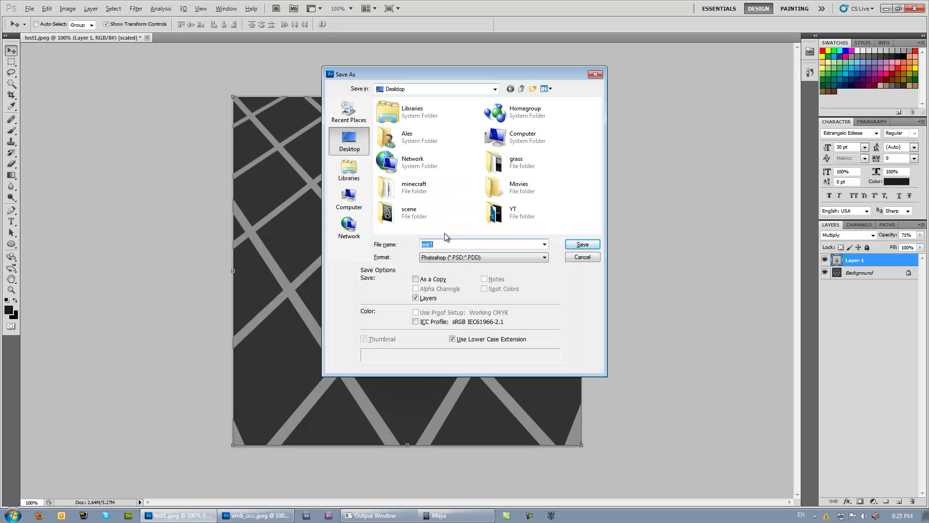
left_click(484, 257)
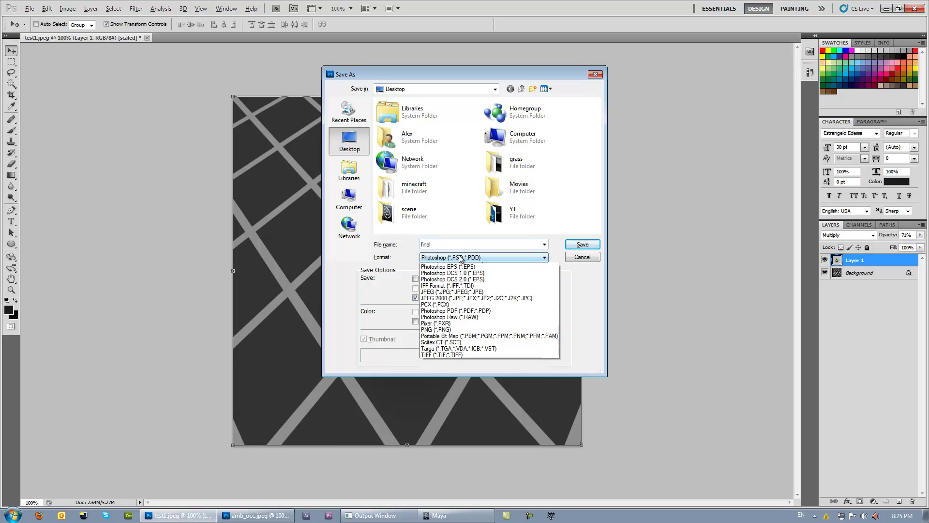
left_click(462, 323)
left_click(582, 244)
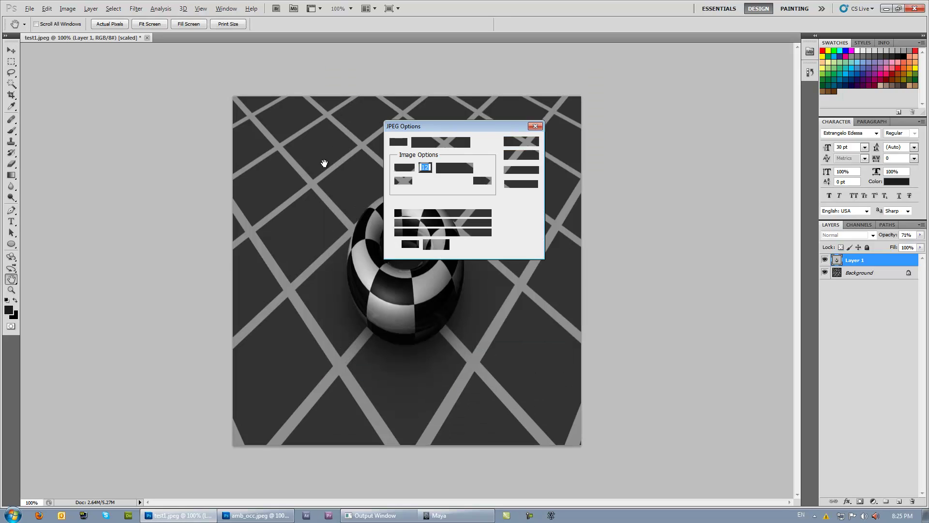
left_click(512, 144)
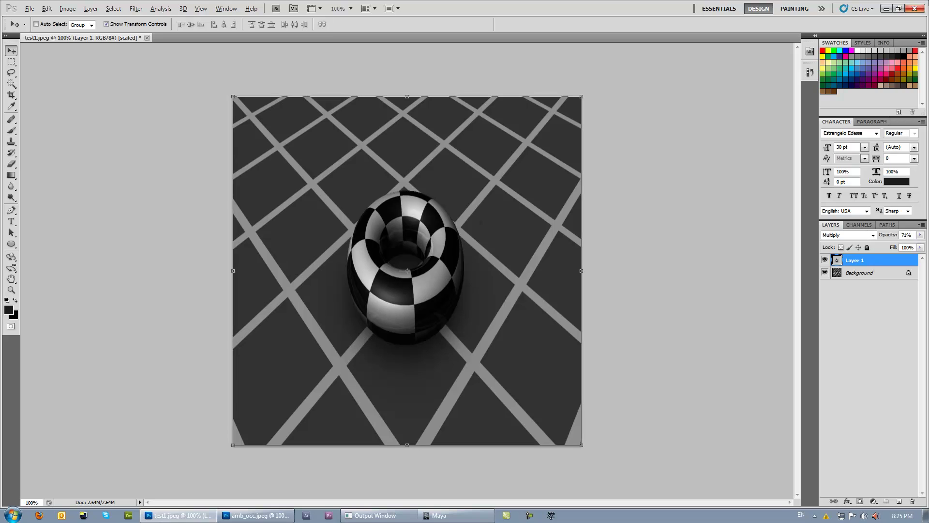
left_click(926, 515)
double_click(92, 183)
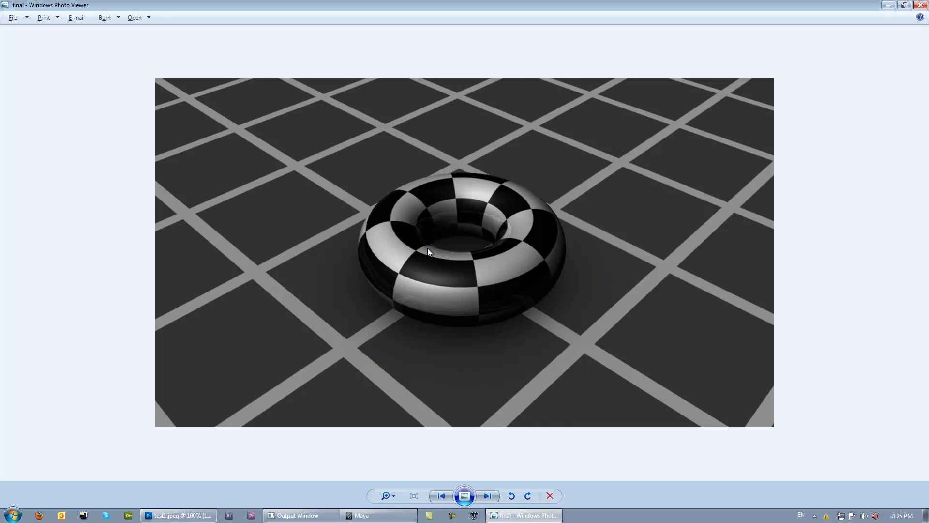
Review final in Photo Viewer, close it, and quit Photoshop without saving test1.jpeg
left_click_drag(428, 248, 310, 436)
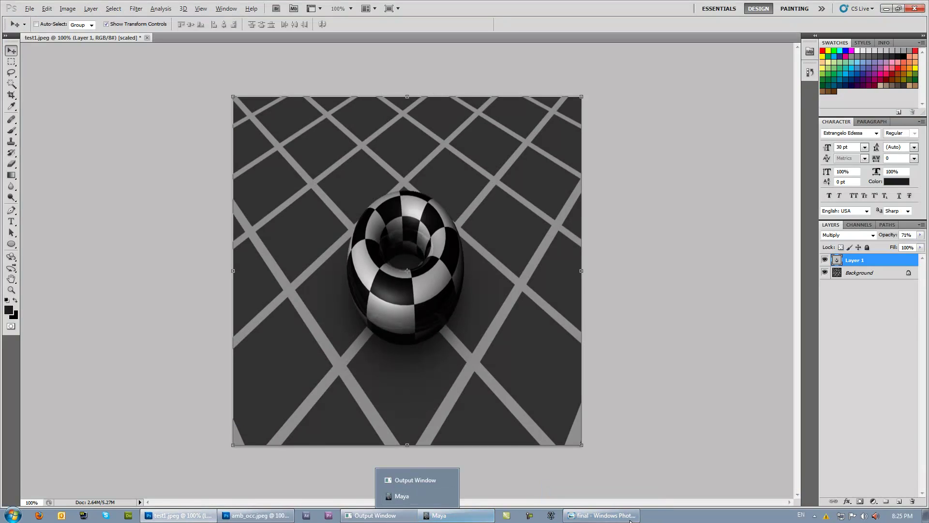
left_click(587, 516)
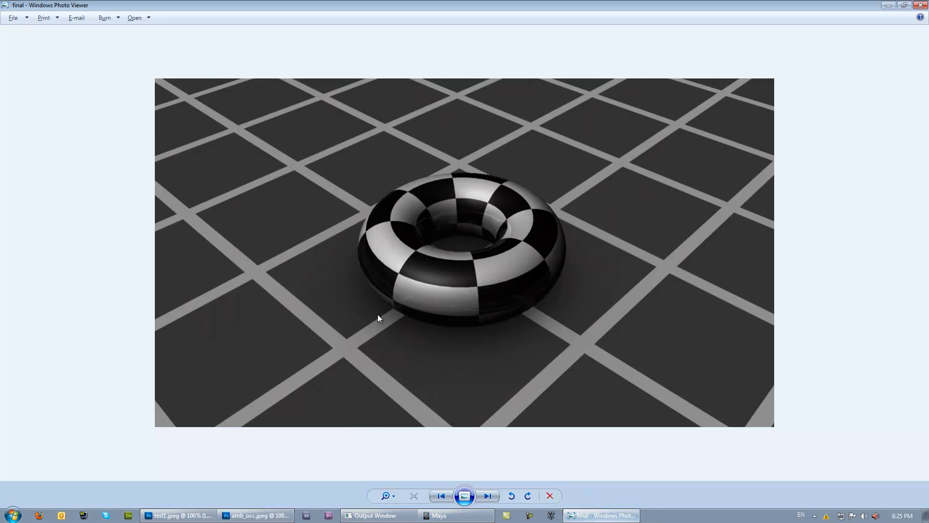
left_click(921, 5)
left_click(921, 6)
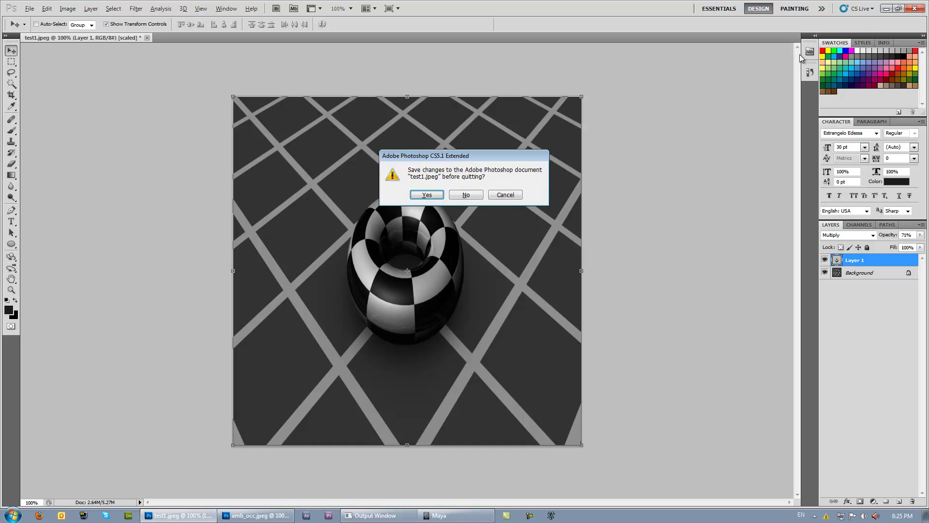
left_click(468, 195)
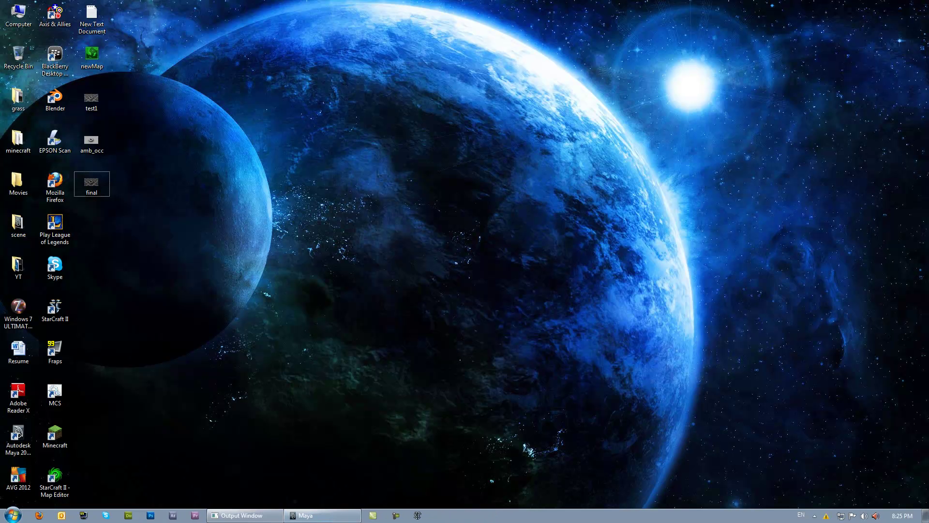
Close Render View and Hypershade, deselect the torus, and quit Maya without saving
mouse_move(306, 513)
left_click(319, 514)
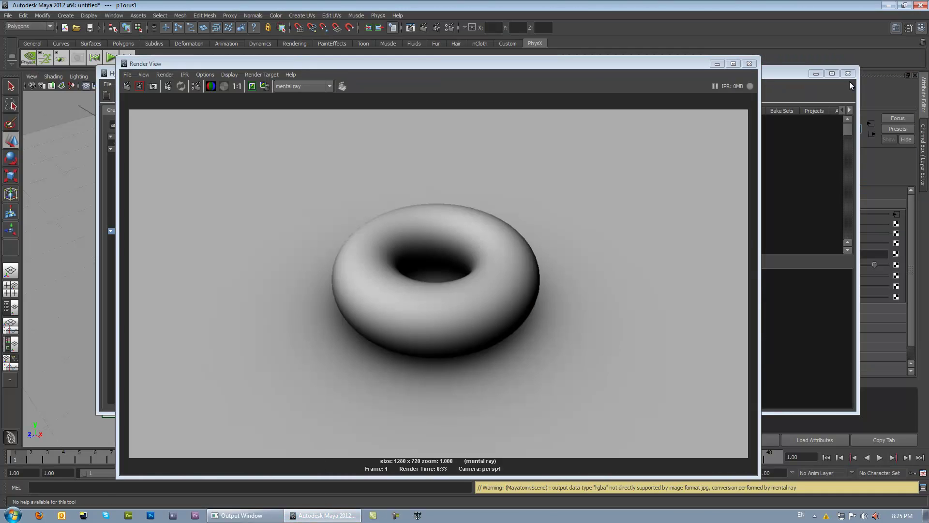
left_click(749, 64)
left_click(824, 75)
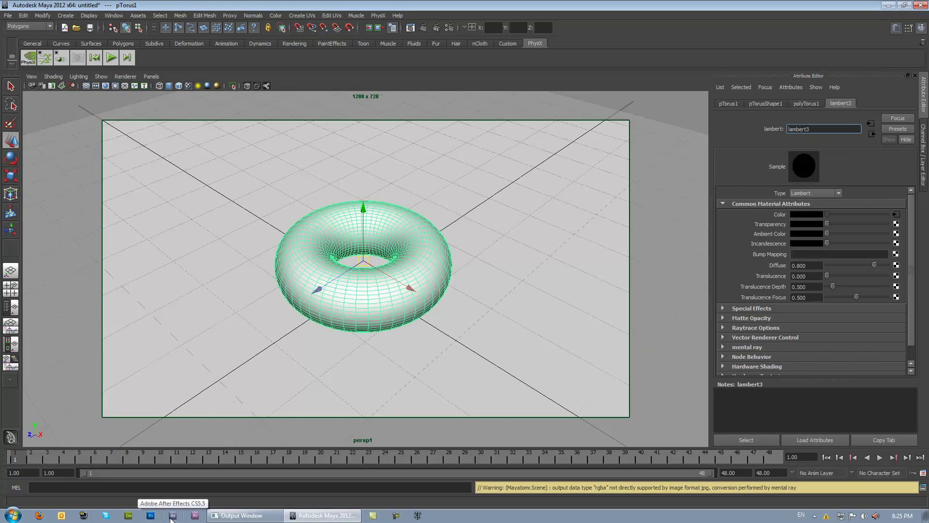
left_click(232, 218)
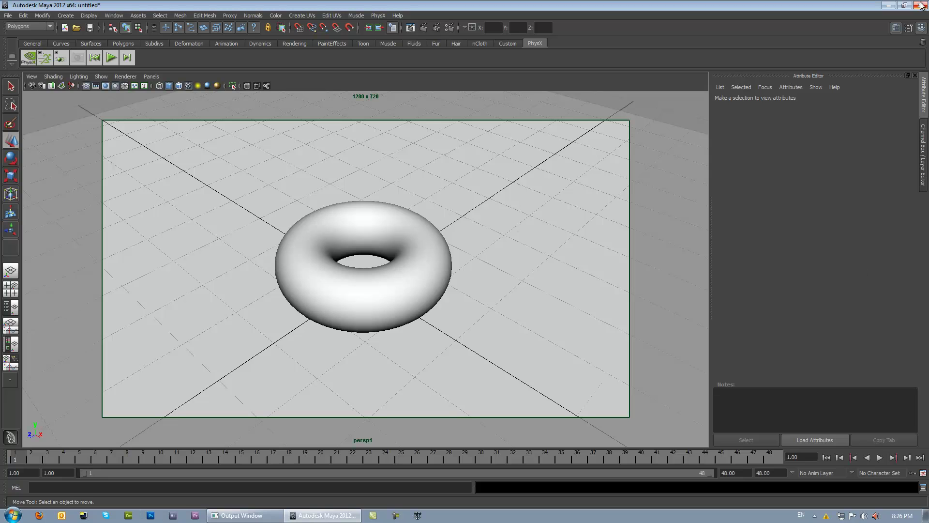
key("ctrl+n")
left_click(455, 256)
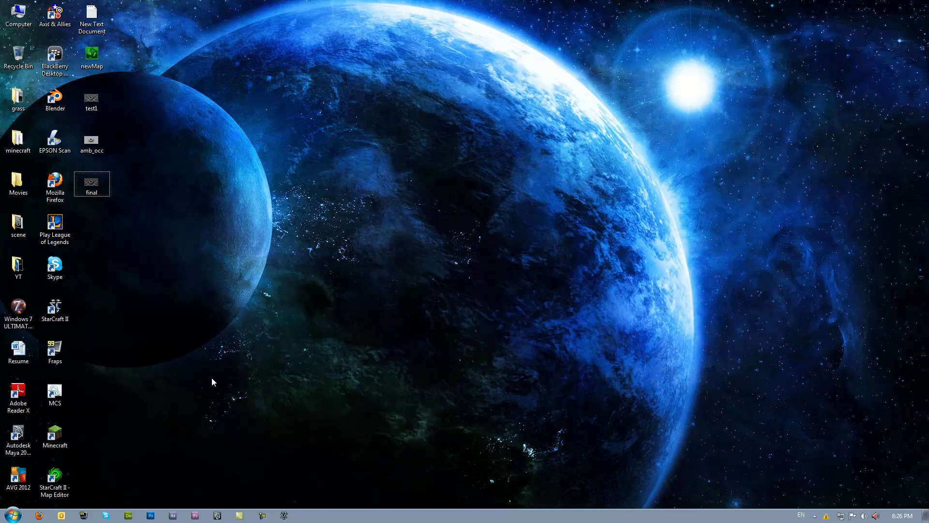
right_click(489, 383)
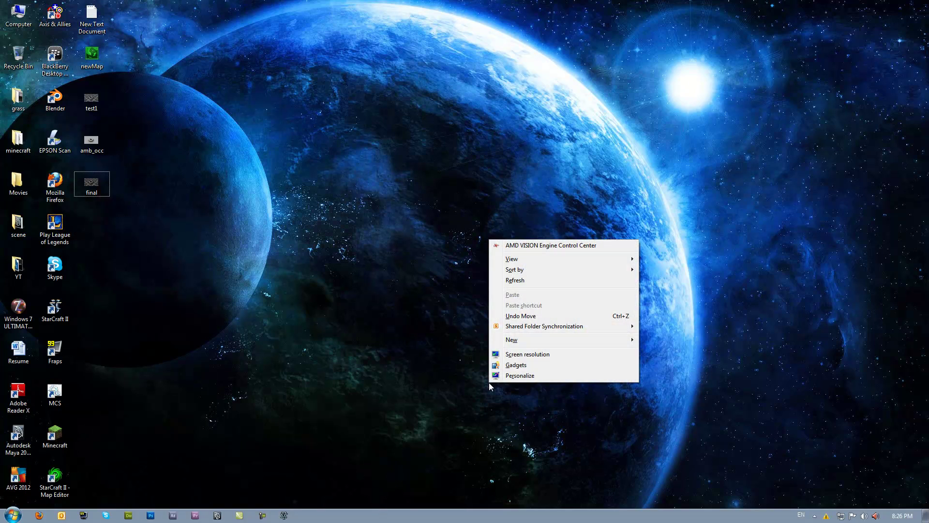